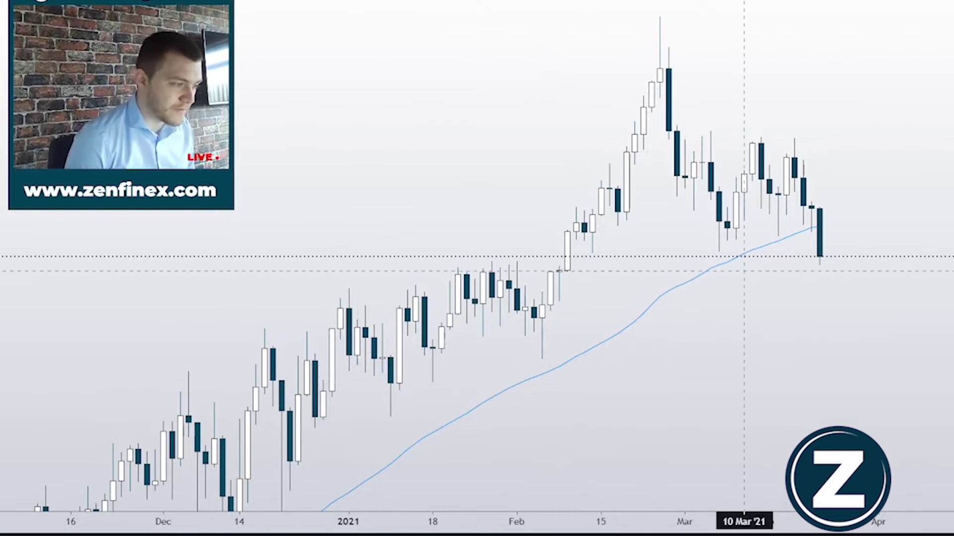
Step: Examine the GBPUSD daily uptrend and its moving average from autumn 2020 through the March 2021 pullback
{"action": "scroll", "coordinate": [760, 343], "scroll_direction": "down", "scroll_amount": 4}
{"action": "left_click_drag", "start_coordinate": [948, 178], "coordinate": [953, 296]}
{"action": "left_click_drag", "start_coordinate": [370, 388], "coordinate": [405, 389]}
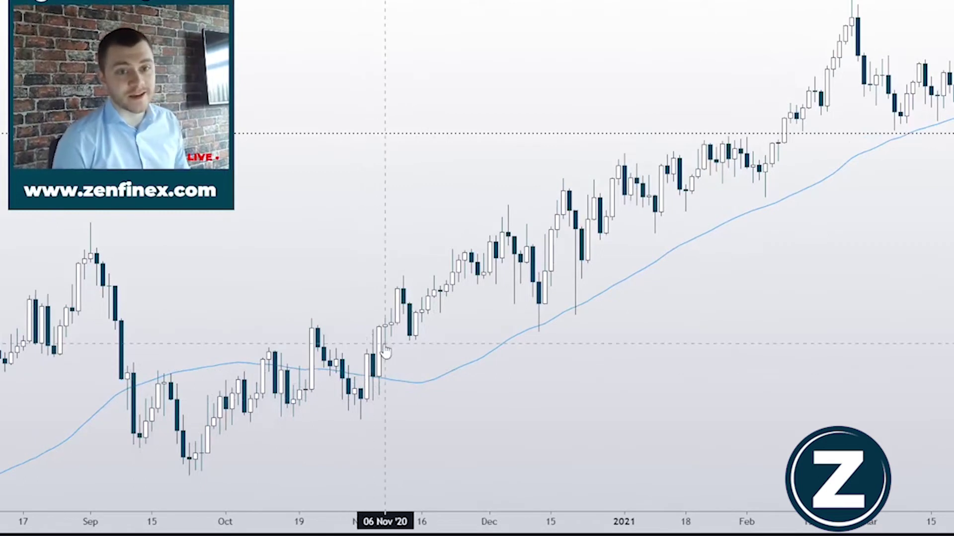
{"action": "left_click_drag", "start_coordinate": [851, 350], "coordinate": [784, 441]}
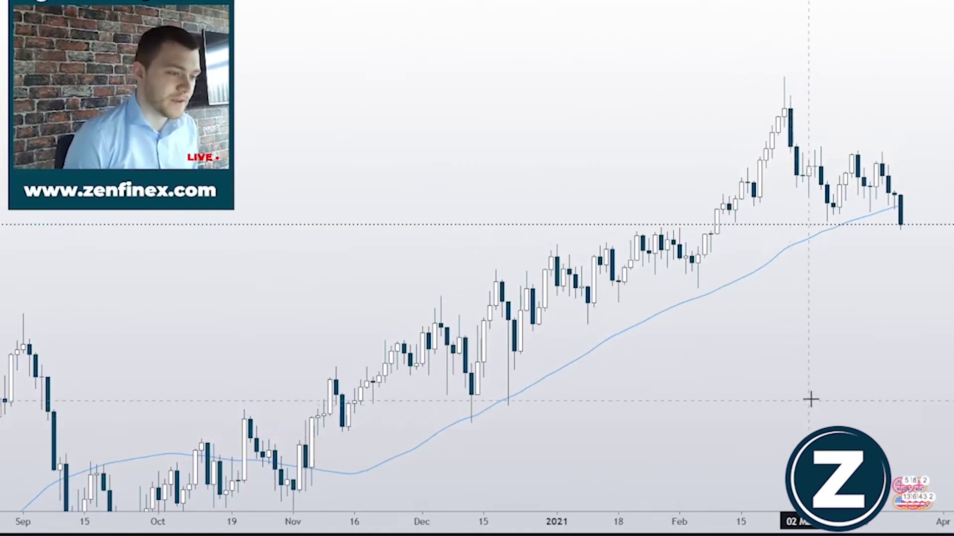
{"action": "scroll", "coordinate": [811, 400], "scroll_direction": "up", "scroll_amount": 3}
{"action": "left_click_drag", "start_coordinate": [951, 383], "coordinate": [951, 255]}
{"action": "left_click_drag", "start_coordinate": [864, 270], "coordinate": [884, 285]}
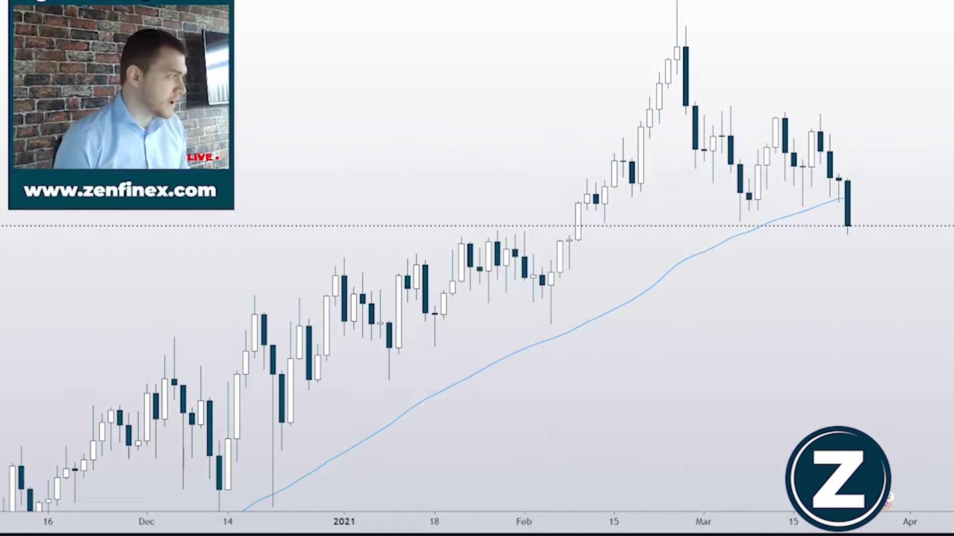
Step: Draw a horizontal ray at the early-March swing low, starting from 26 January 2021, and apply the BOS template to it
{"action": "mouse_move", "coordinate": [12, 149]}
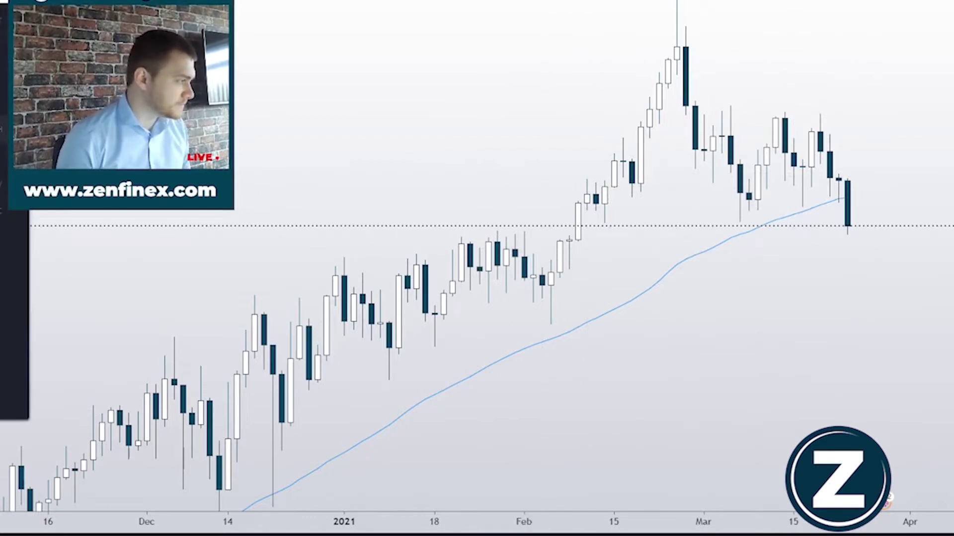
{"action": "left_click", "coordinate": [662, 224]}
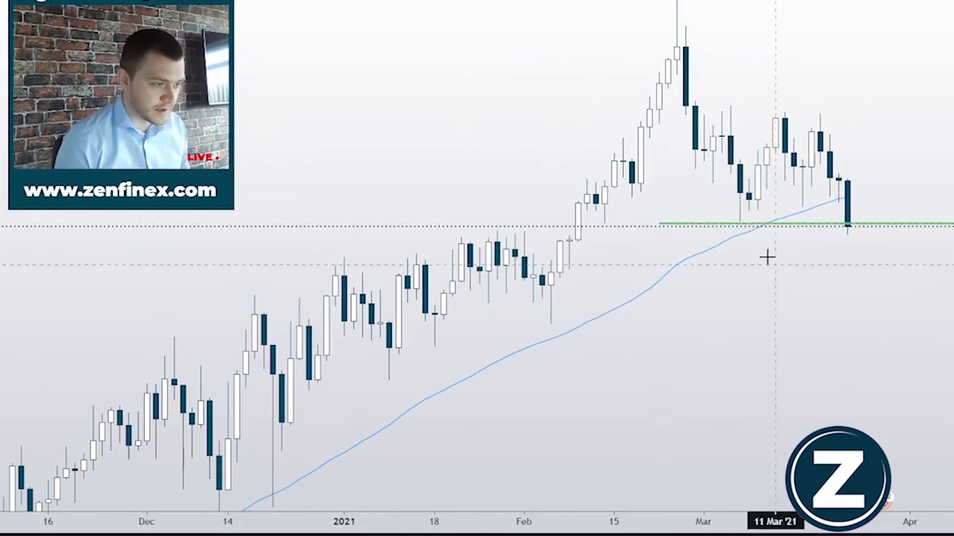
{"action": "left_click_drag", "start_coordinate": [766, 231], "coordinate": [596, 231]}
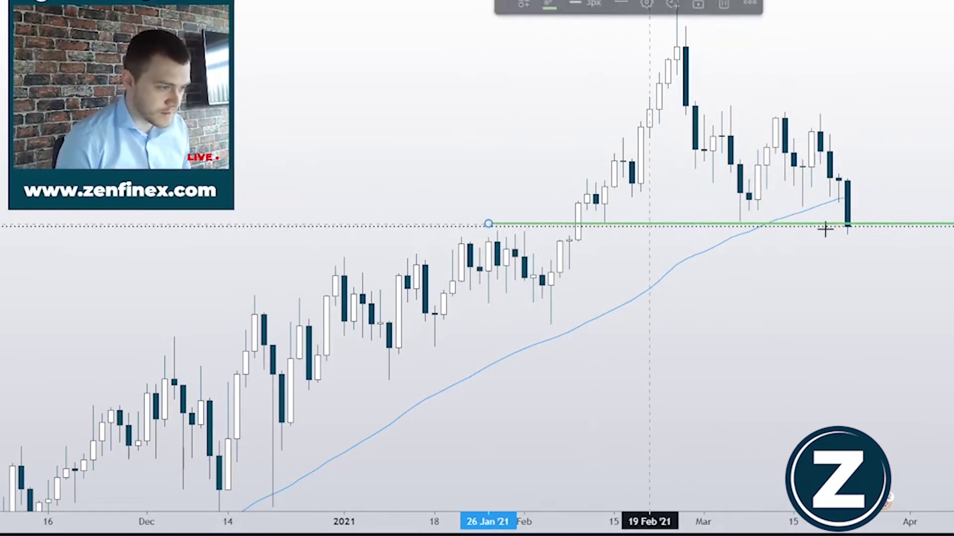
{"action": "right_click", "coordinate": [885, 232]}
{"action": "mouse_move", "coordinate": [940, 277]}
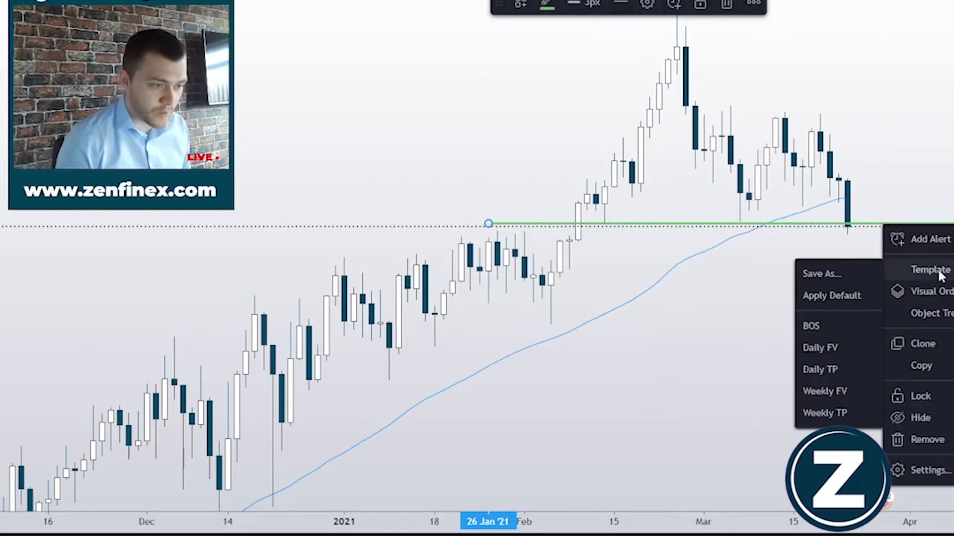
{"action": "left_click", "coordinate": [822, 326]}
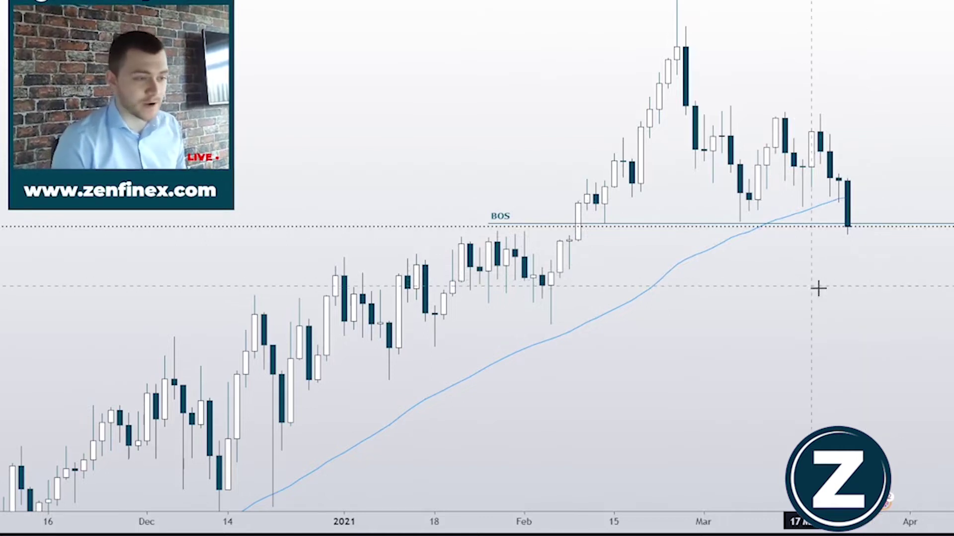
Step: Place a second horizontal ray below the BOS line, starting at 1 February 2021
{"action": "left_click_drag", "start_coordinate": [832, 339], "coordinate": [823, 319]}
{"action": "left_click_drag", "start_coordinate": [953, 288], "coordinate": [953, 226]}
{"action": "scroll", "coordinate": [874, 287], "scroll_direction": "down", "scroll_amount": 1}
{"action": "left_click_drag", "start_coordinate": [834, 301], "coordinate": [851, 340]}
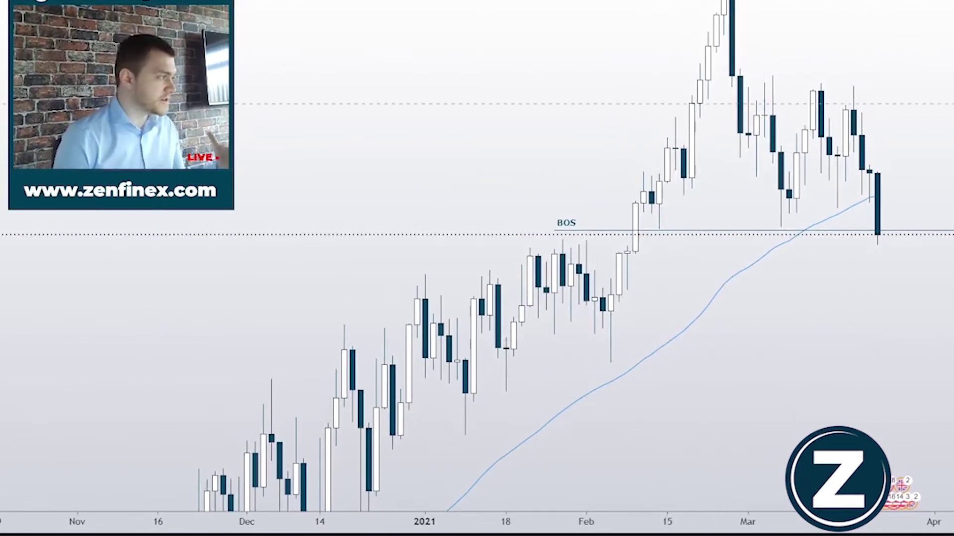
{"action": "mouse_move", "coordinate": [5, 235]}
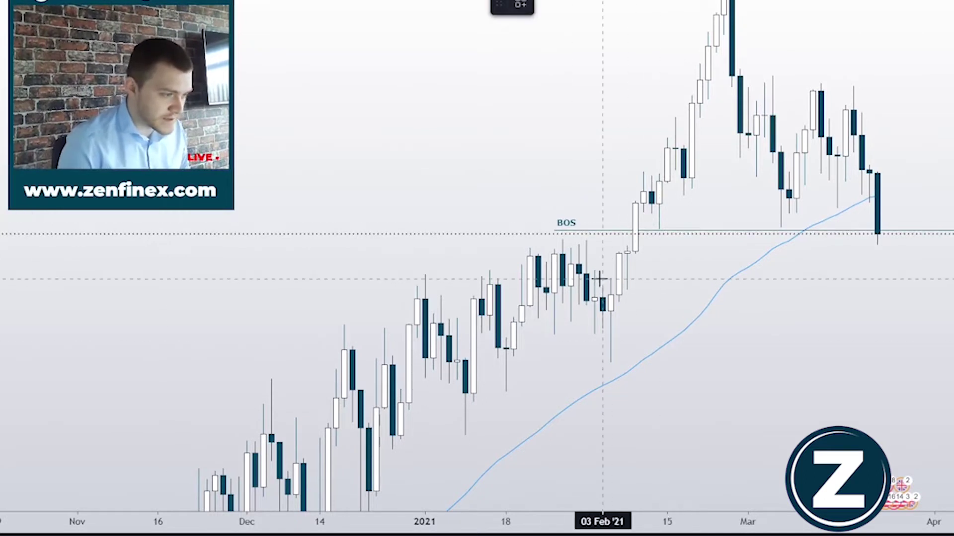
{"action": "left_click", "coordinate": [615, 244]}
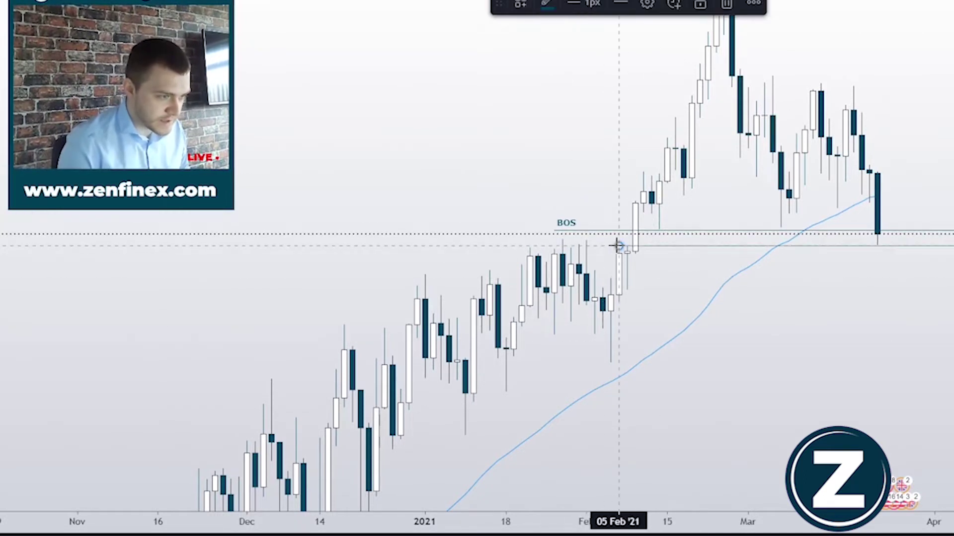
{"action": "left_click_drag", "start_coordinate": [670, 246], "coordinate": [639, 280]}
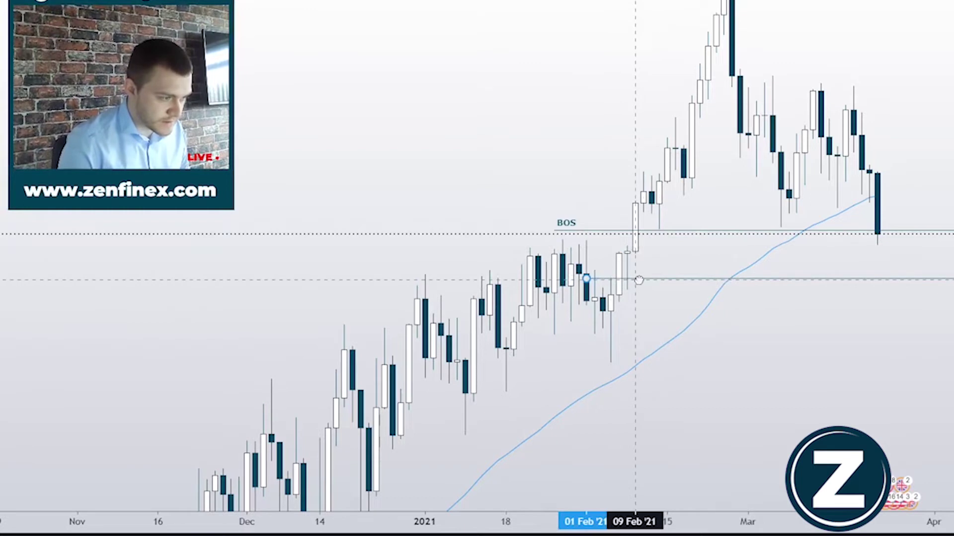
{"action": "left_click", "coordinate": [932, 400]}
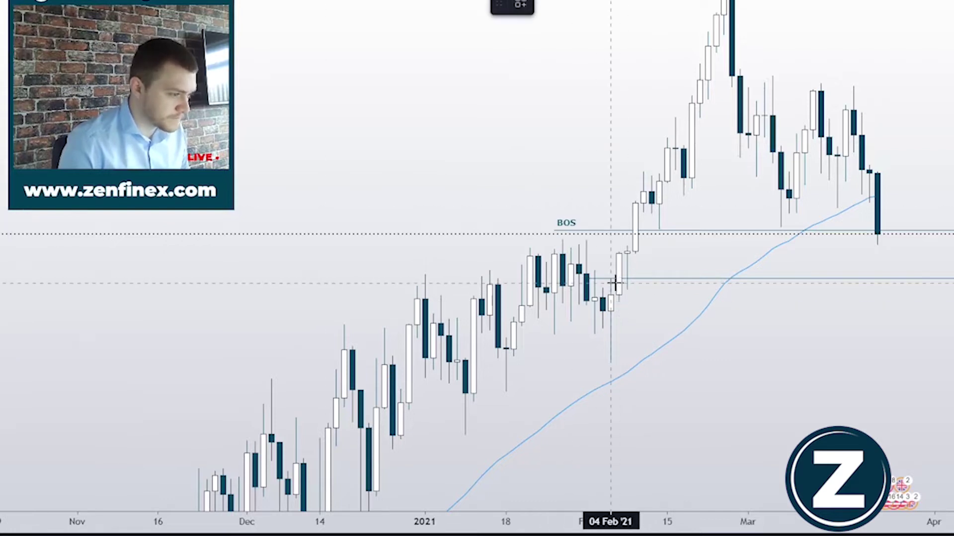
Step: Draw a rectangle zone from the 4 February 2021 candle, spanning from the lower ray down to that candle's low and past the latest candle
{"action": "mouse_move", "coordinate": [610, 278]}
{"action": "left_mouse_down"}
{"action": "mouse_move", "coordinate": [690, 447]}
{"action": "mouse_move", "coordinate": [951, 366]}
{"action": "mouse_move", "coordinate": [953, 354]}
{"action": "mouse_move", "coordinate": [953, 363]}
{"action": "left_mouse_up"}
{"action": "right_click", "coordinate": [825, 371]}
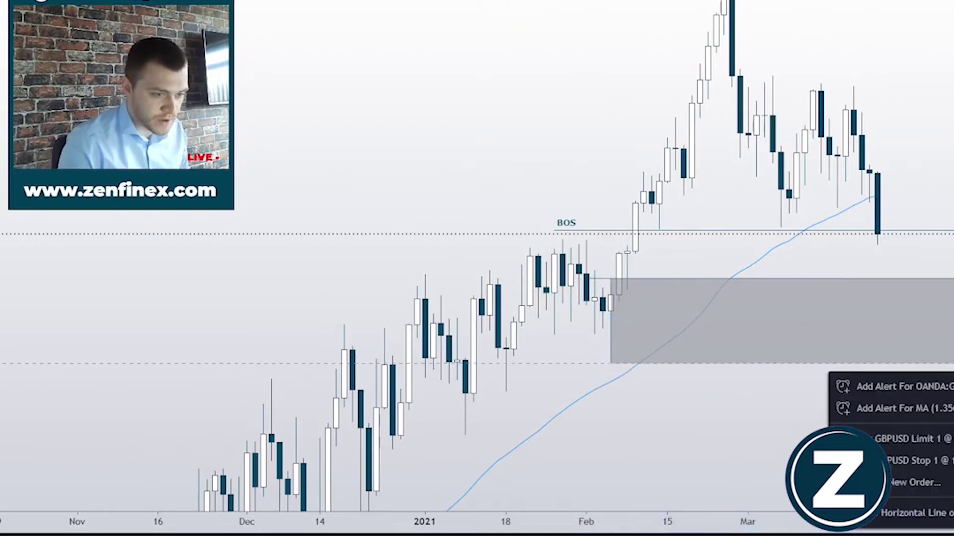
{"action": "left_click", "coordinate": [748, 408]}
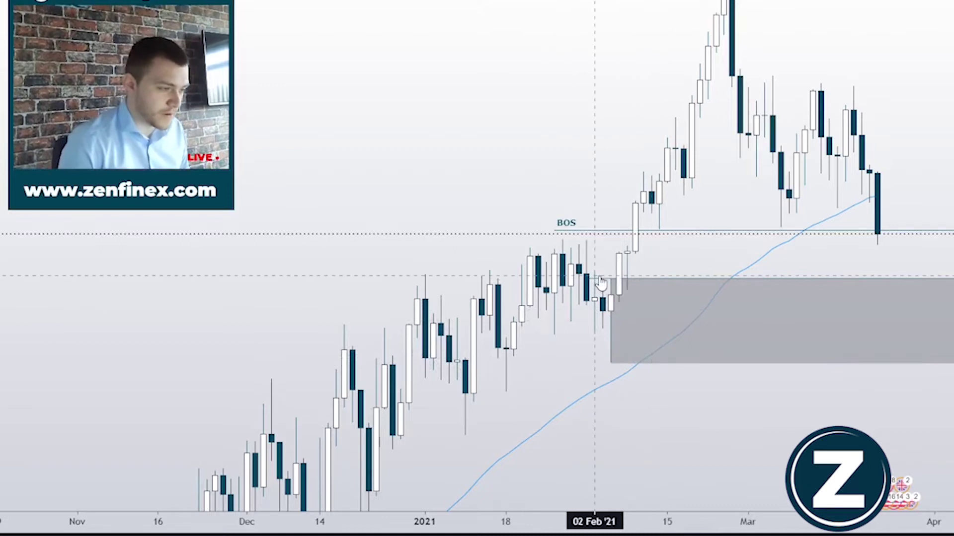
Step: Apply the Daily TP template to the horizontal ray along the upper edge of the grey zone
{"action": "right_click", "coordinate": [603, 284]}
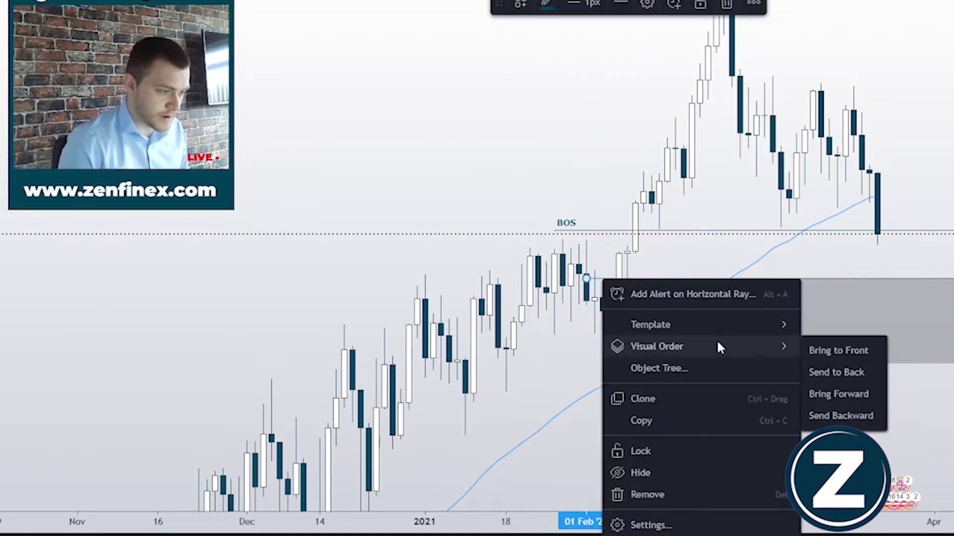
{"action": "mouse_move", "coordinate": [719, 324]}
{"action": "left_click", "coordinate": [838, 421]}
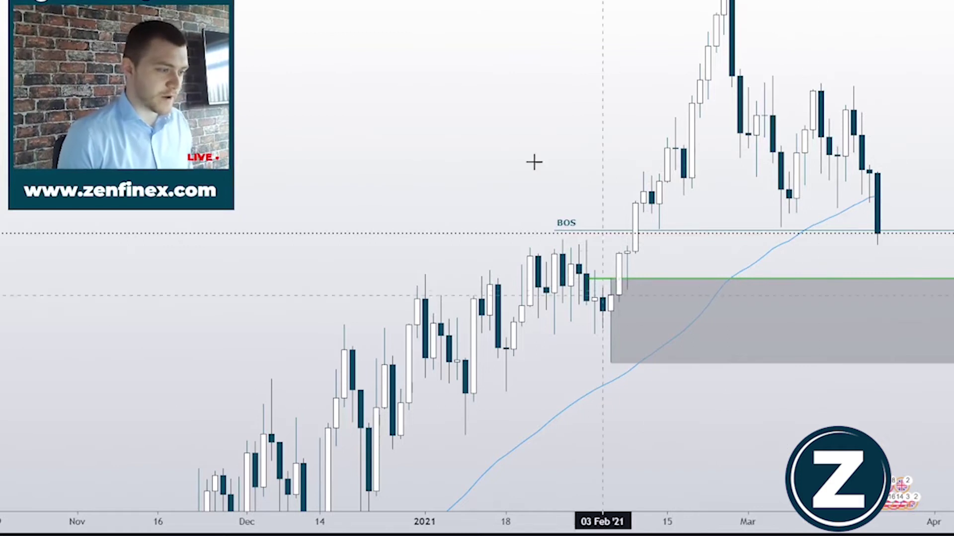
Step: Examine the daily price action around the BOS line and grey zone, from September 2020 to the latest candle
{"action": "left_click_drag", "start_coordinate": [643, 247], "coordinate": [720, 348]}
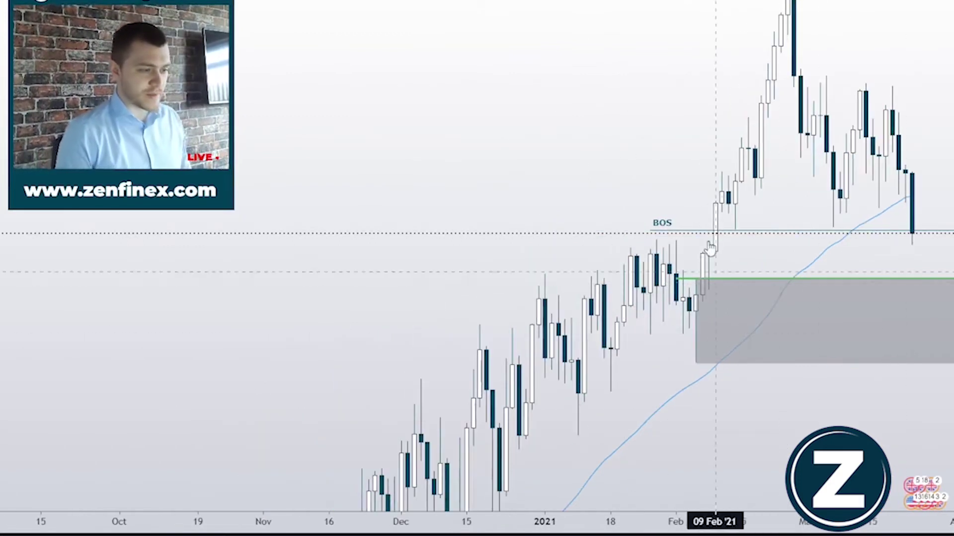
{"action": "left_click_drag", "start_coordinate": [893, 387], "coordinate": [898, 318]}
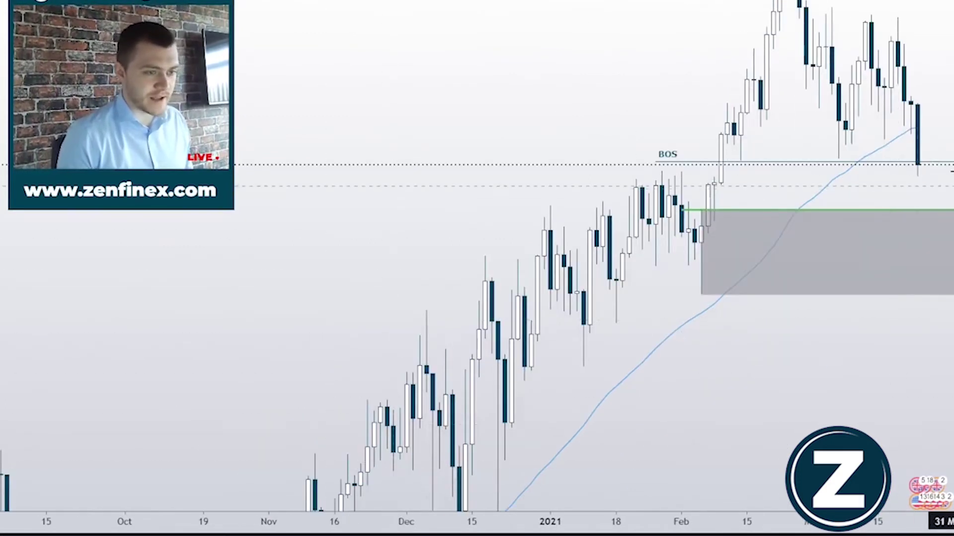
{"action": "left_click_drag", "start_coordinate": [700, 230], "coordinate": [707, 325]}
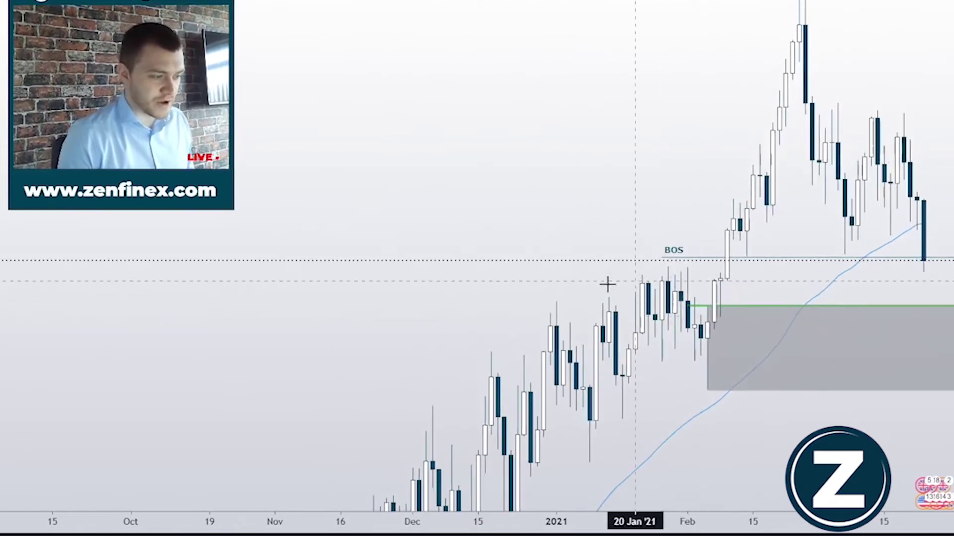
{"action": "left_click_drag", "start_coordinate": [556, 270], "coordinate": [612, 104]}
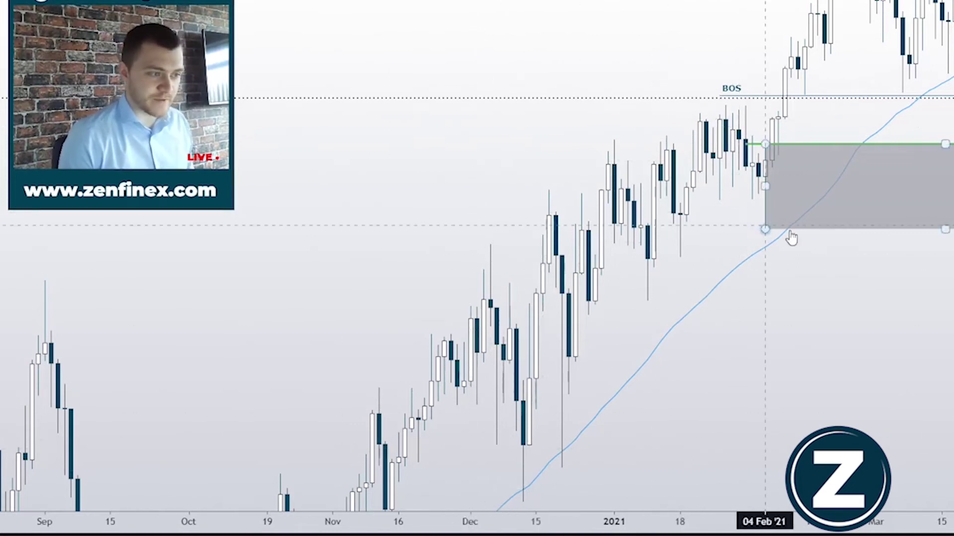
{"action": "left_click_drag", "start_coordinate": [792, 236], "coordinate": [694, 248]}
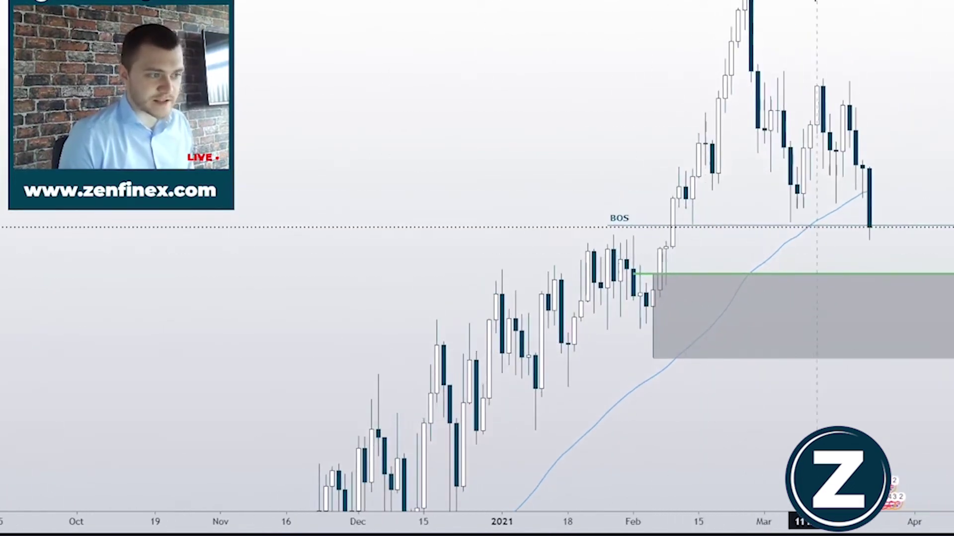
{"action": "left_click_drag", "start_coordinate": [815, 84], "coordinate": [824, 126]}
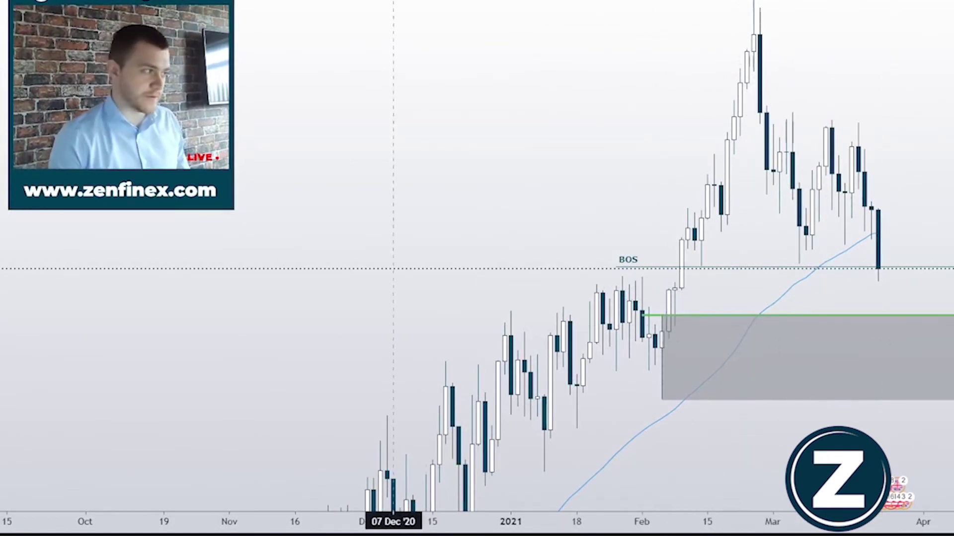
Step: Switch the chart to the four-hour timeframe and remove the daily drawings, framing the price action from mid-February to late March
{"action": "scroll", "coordinate": [820, 254], "scroll_direction": "up", "scroll_amount": 5}
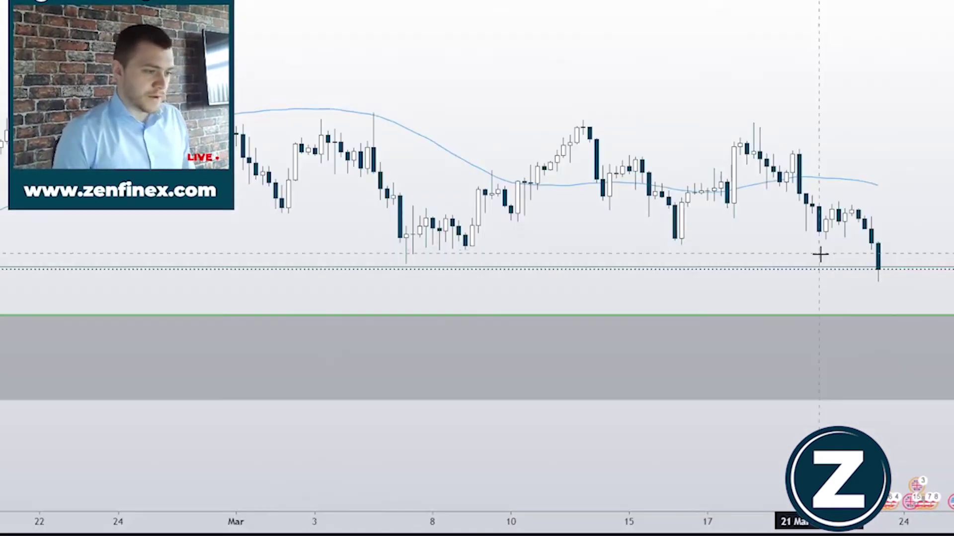
{"action": "right_click", "coordinate": [892, 107]}
{"action": "left_click", "coordinate": [935, 392]}
{"action": "scroll", "coordinate": [859, 380], "scroll_direction": "down", "scroll_amount": 5}
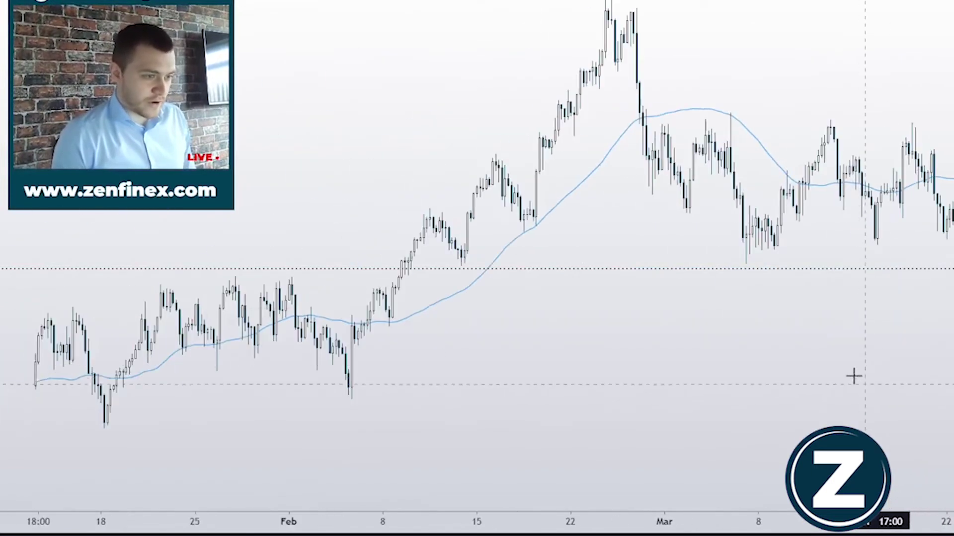
{"action": "scroll", "coordinate": [831, 304], "scroll_direction": "up", "scroll_amount": 5}
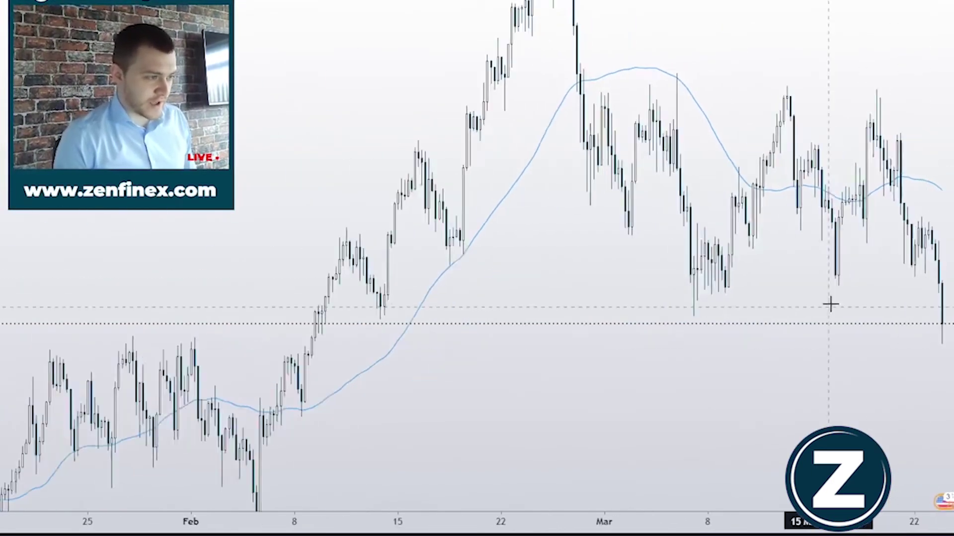
{"action": "scroll", "coordinate": [902, 217], "scroll_direction": "down", "scroll_amount": 4}
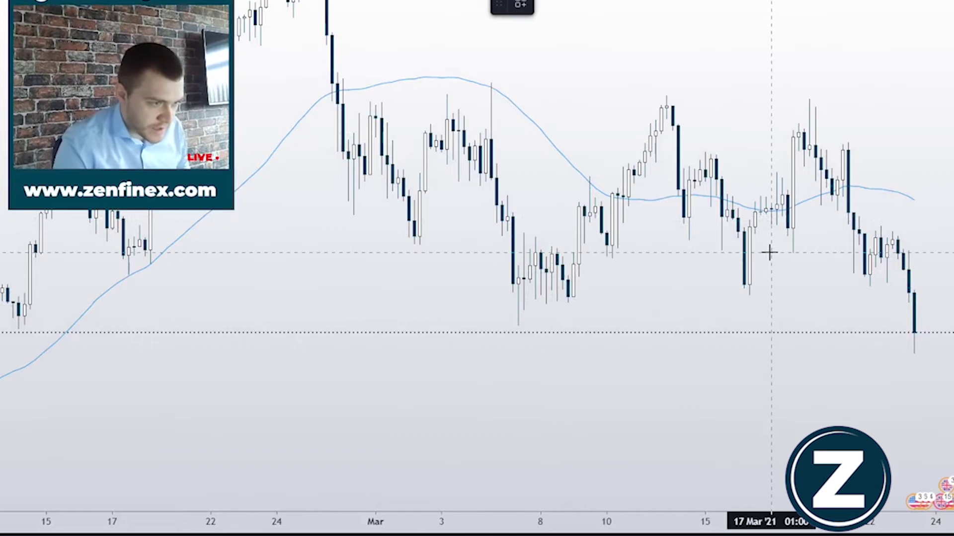
Step: Draw a horizontal ray at the mid-March swing low from 15 March 2021 13:00 and apply the BOS template
{"action": "left_click", "coordinate": [722, 295]}
{"action": "right_click", "coordinate": [763, 295]}
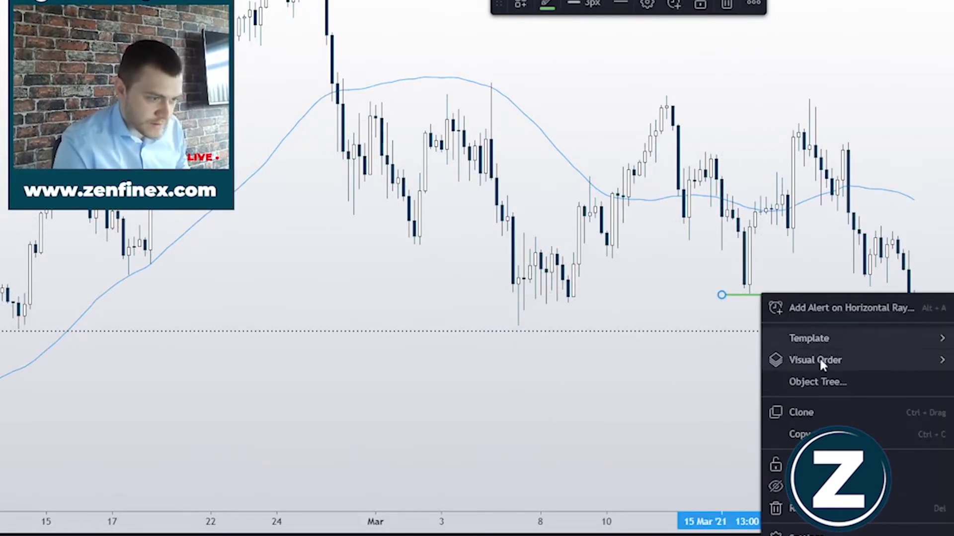
{"action": "left_click", "coordinate": [951, 401]}
{"action": "left_click", "coordinate": [911, 401]}
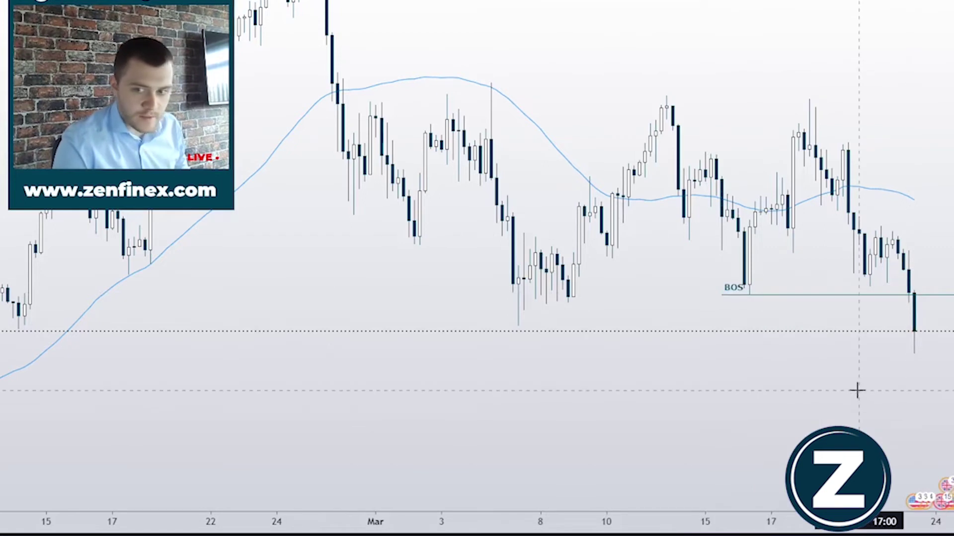
Step: Draw a horizontal ray at the early-March swing low from 5 March 2021 02:00 and apply the BOS template
{"action": "left_click", "coordinate": [509, 326]}
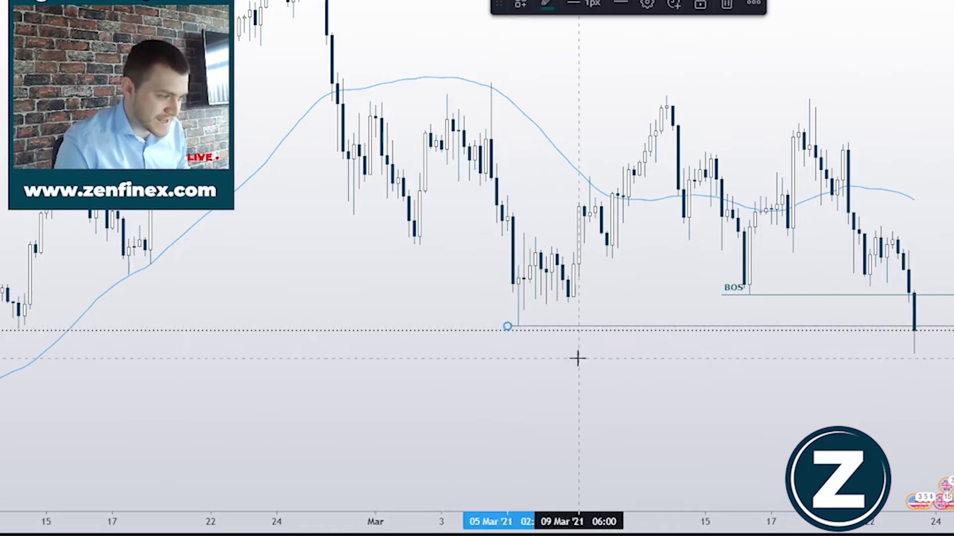
{"action": "right_click", "coordinate": [587, 328]}
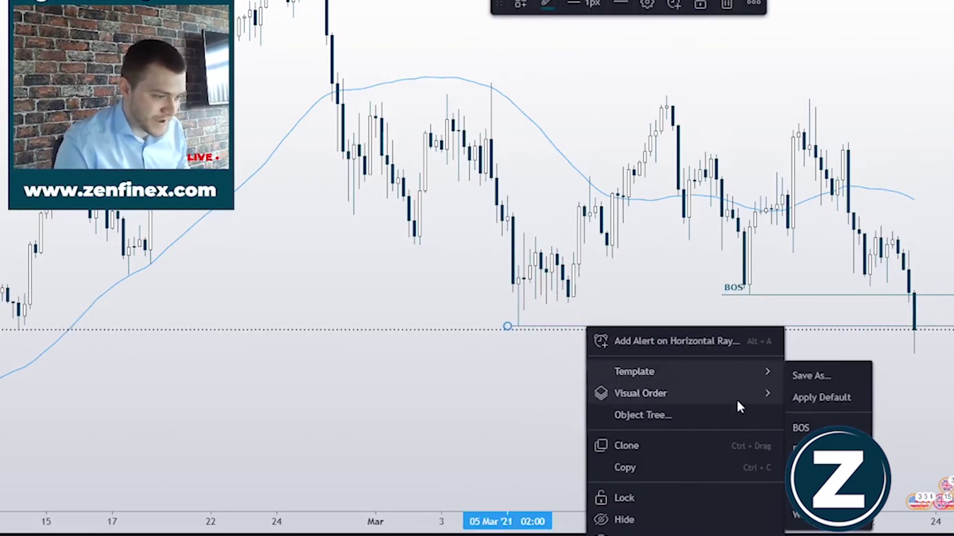
{"action": "mouse_move", "coordinate": [731, 372]}
{"action": "left_click", "coordinate": [800, 427]}
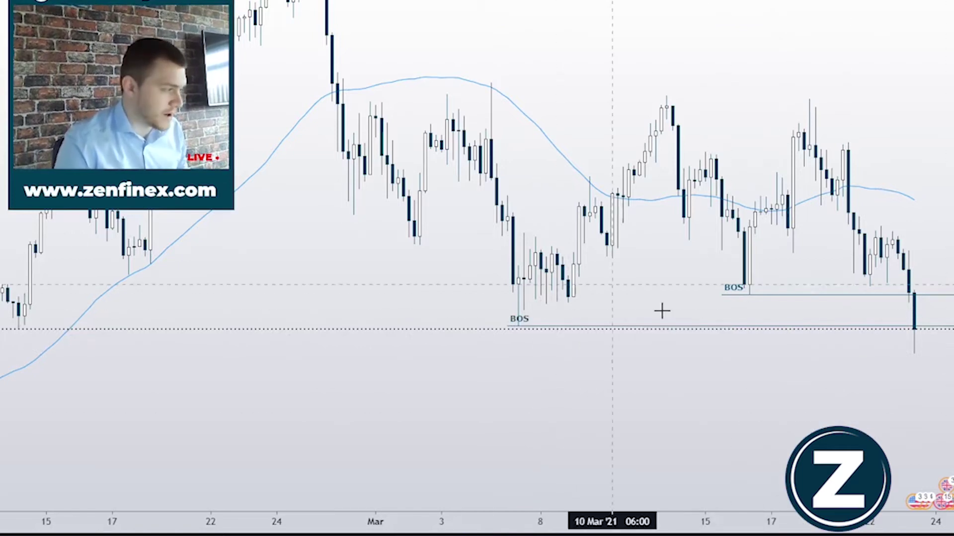
Step: Draw a rectangle zone from the 22 March 2021 swing high before the latest drop, extending past the last candle
{"action": "left_click_drag", "start_coordinate": [723, 334], "coordinate": [670, 335]}
{"action": "left_click_drag", "start_coordinate": [817, 367], "coordinate": [818, 404]}
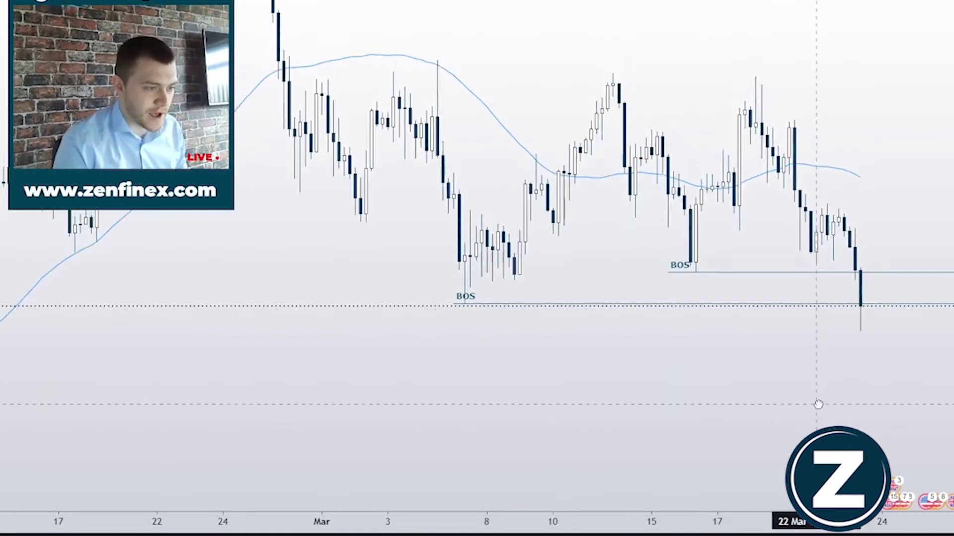
{"action": "scroll", "coordinate": [890, 373], "scroll_direction": "up", "scroll_amount": 2}
{"action": "left_click_drag", "start_coordinate": [953, 339], "coordinate": [953, 226]}
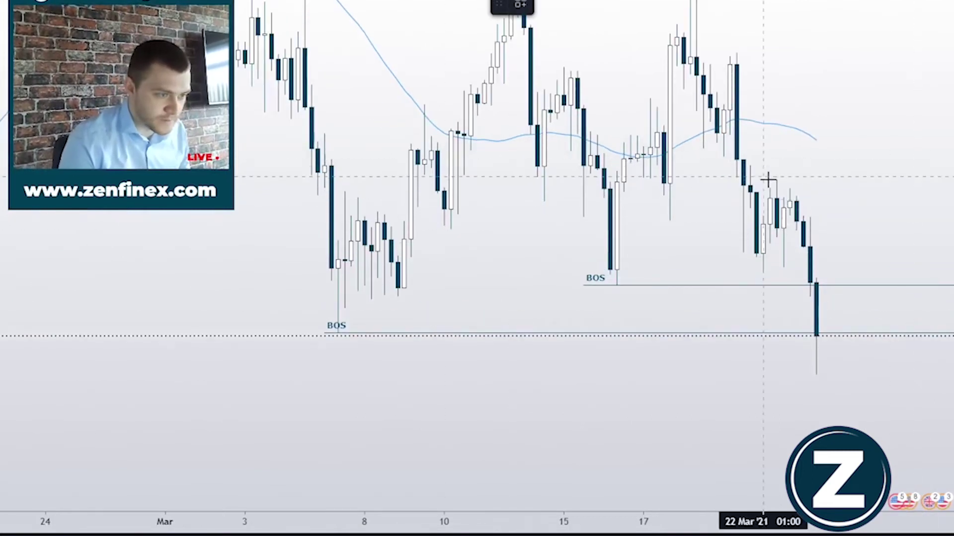
{"action": "left_click", "coordinate": [796, 194]}
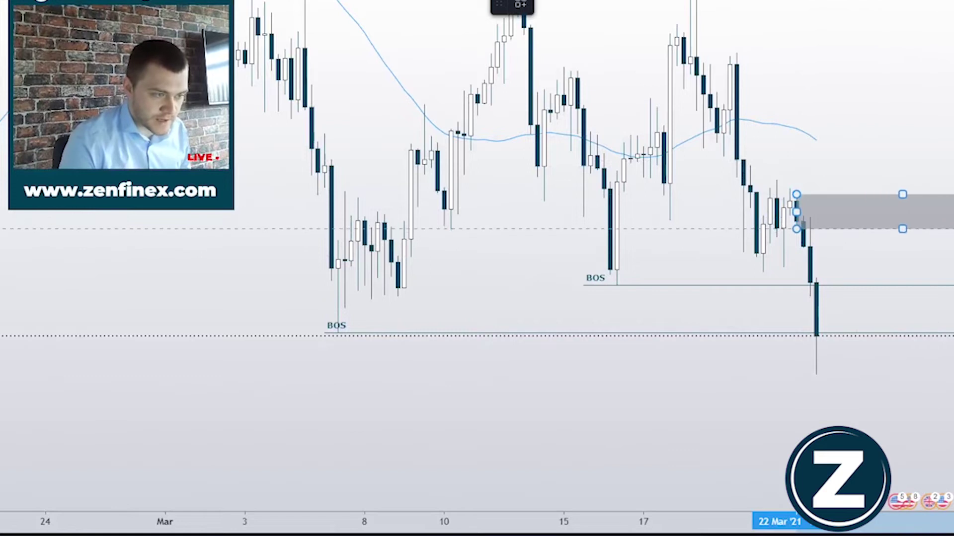
Step: Add the text label "4 hour order block" and move it inside the grey zone
{"action": "right_click", "coordinate": [828, 240]}
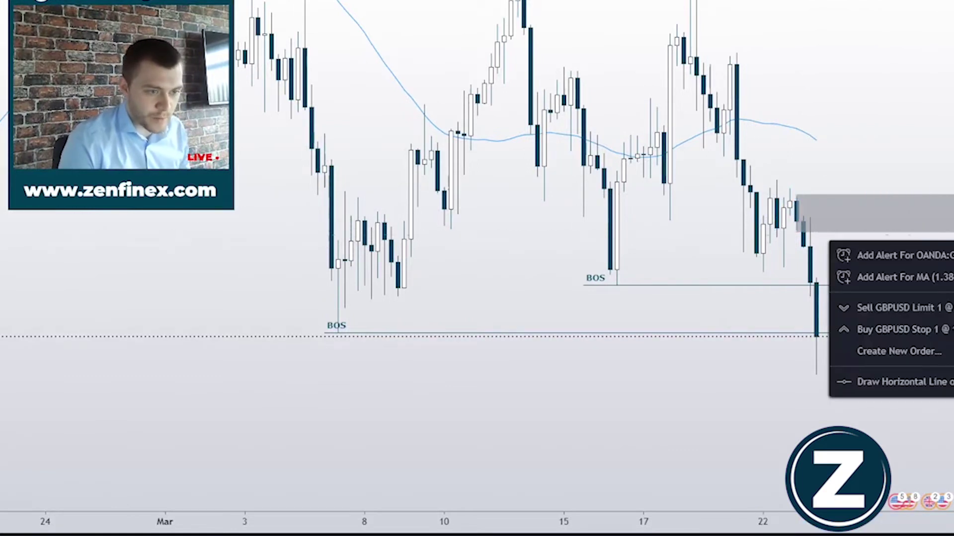
{"action": "key", "text": "Escape"}
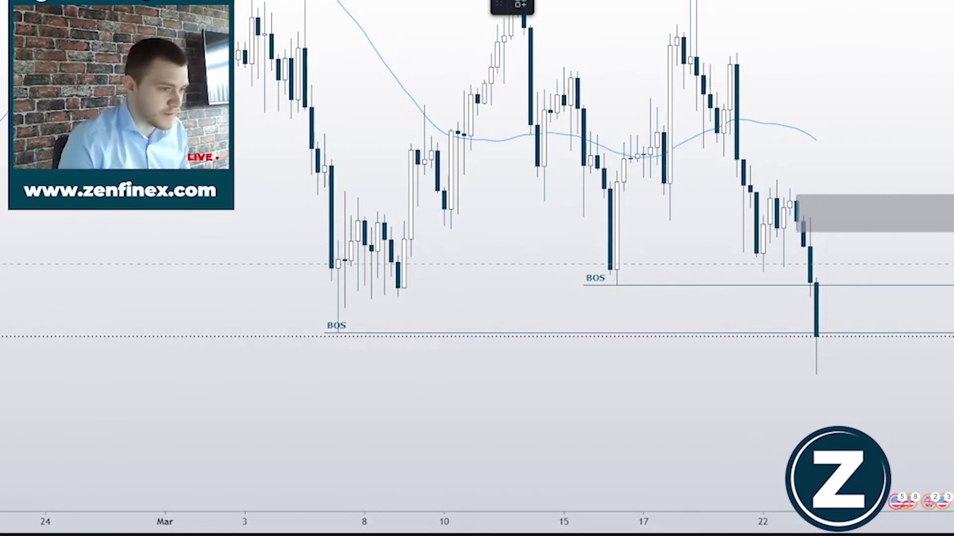
{"action": "left_click", "coordinate": [927, 218]}
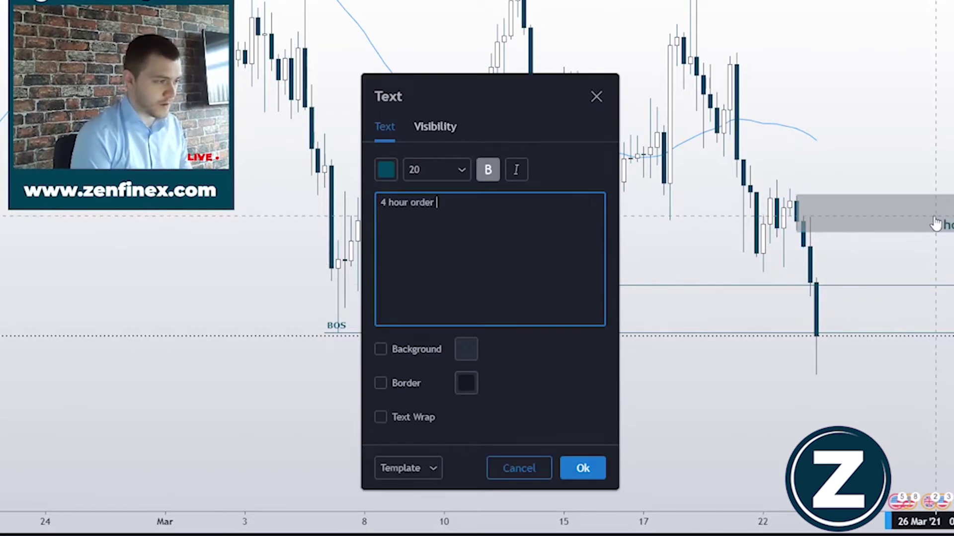
{"action": "type", "text": "4 hour order block"}
{"action": "left_click", "coordinate": [572, 466]}
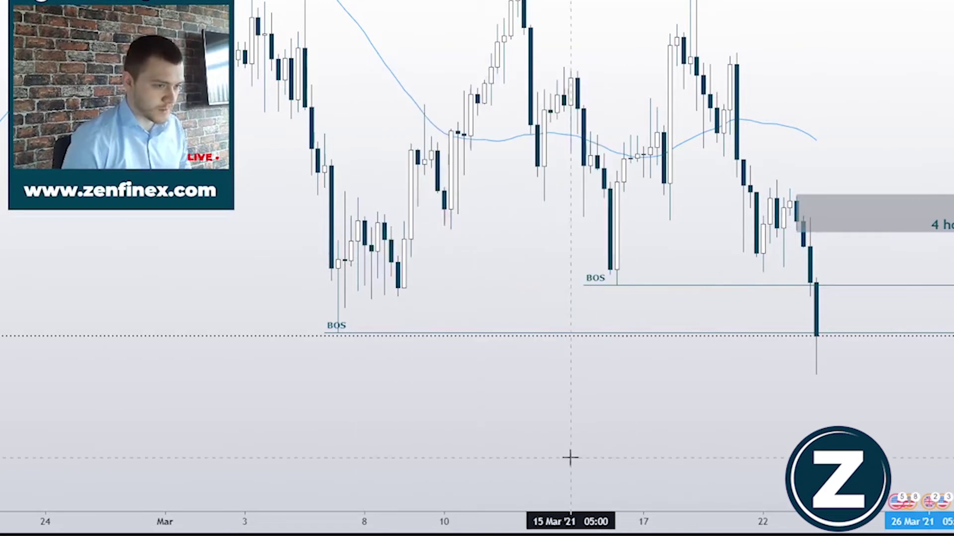
{"action": "left_click_drag", "start_coordinate": [946, 224], "coordinate": [907, 214]}
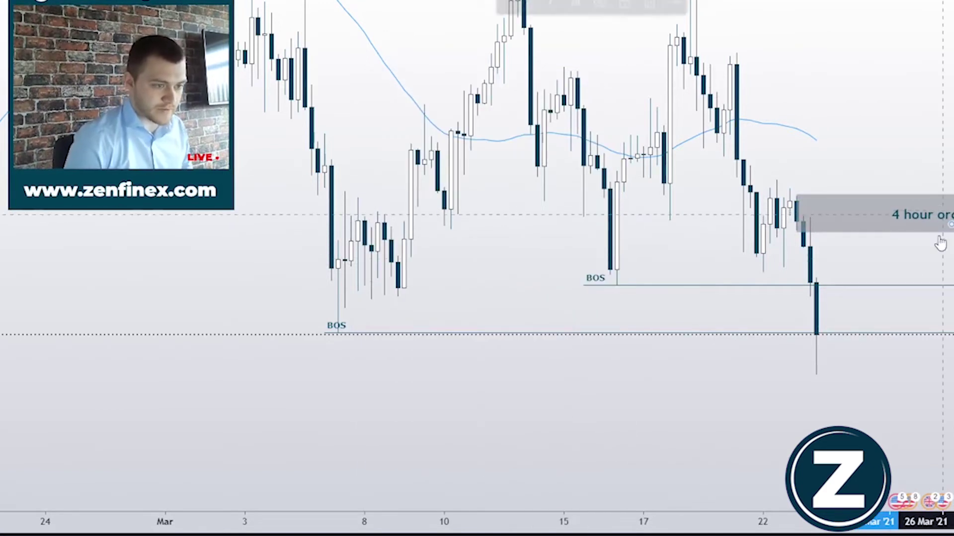
{"action": "left_click", "coordinate": [940, 243]}
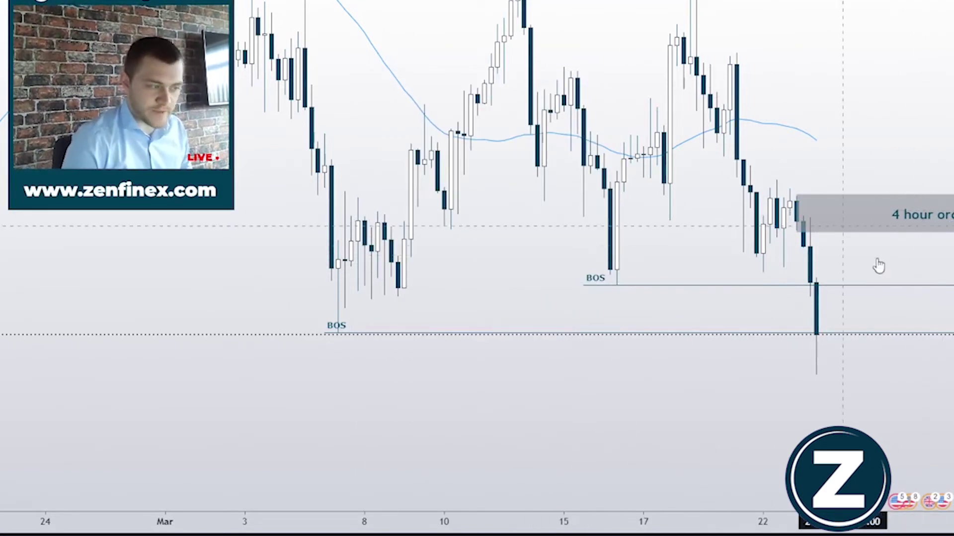
Step: Switch the chart to the one-hour timeframe and narrow the grey zone to the late 22 March high before the decline
{"action": "scroll", "coordinate": [389, 111], "scroll_direction": "up", "scroll_amount": 3}
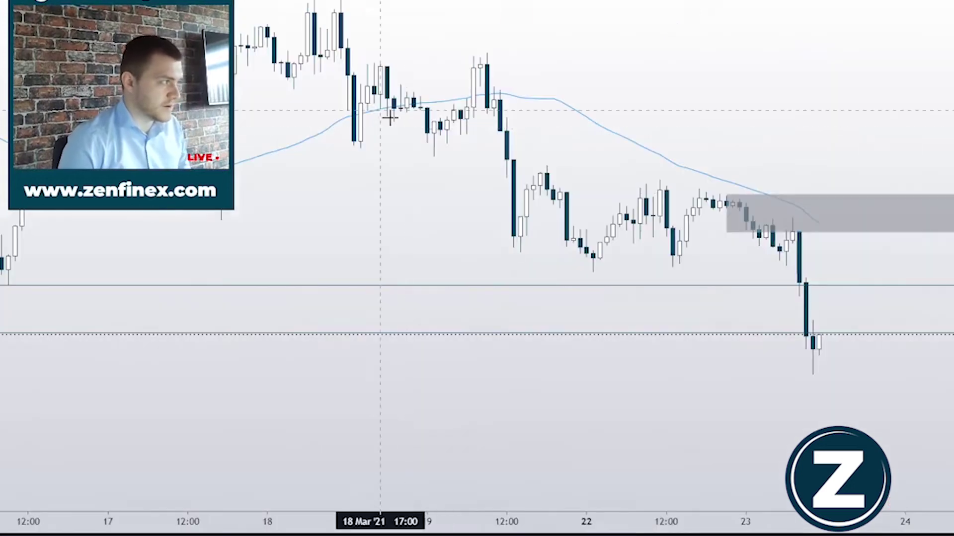
{"action": "scroll", "coordinate": [803, 345], "scroll_direction": "up", "scroll_amount": 3}
{"action": "scroll", "coordinate": [767, 330], "scroll_direction": "down", "scroll_amount": 4}
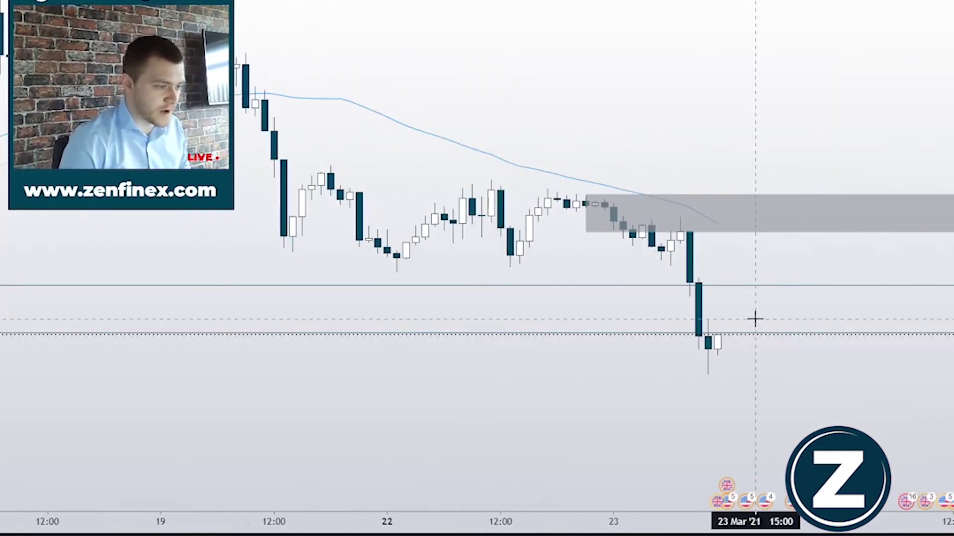
{"action": "scroll", "coordinate": [775, 347], "scroll_direction": "down", "scroll_amount": 3}
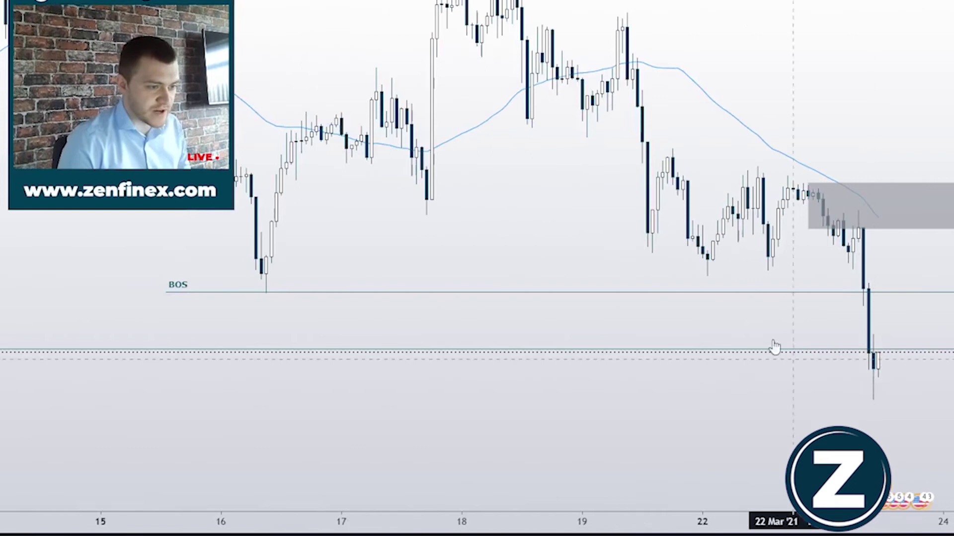
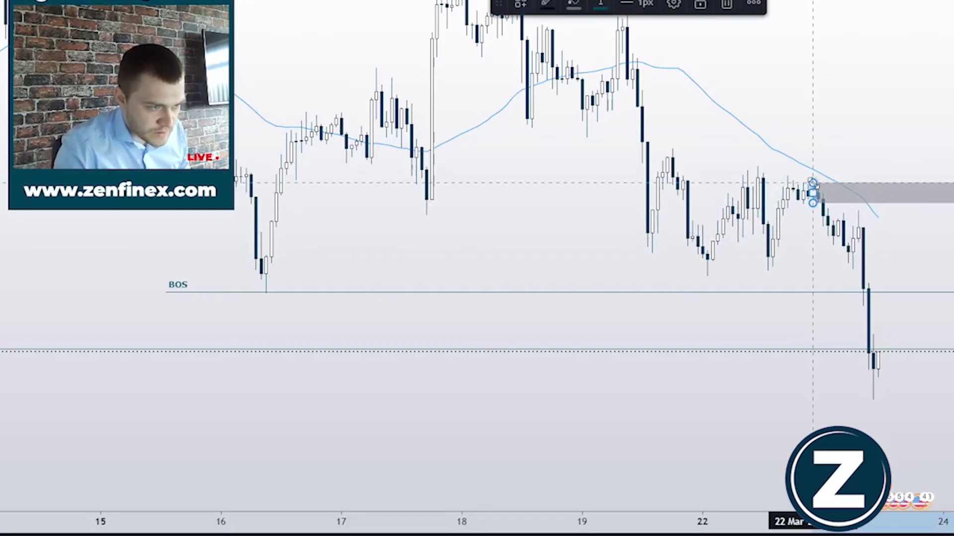
{"action": "left_click", "coordinate": [944, 263]}
Step: Delete the "4 hour order block" text label
{"action": "scroll", "coordinate": [947, 266], "scroll_direction": "down", "scroll_amount": 5}
{"action": "left_click_drag", "start_coordinate": [894, 404], "coordinate": [544, 405]}
{"action": "left_click", "coordinate": [835, 209]}
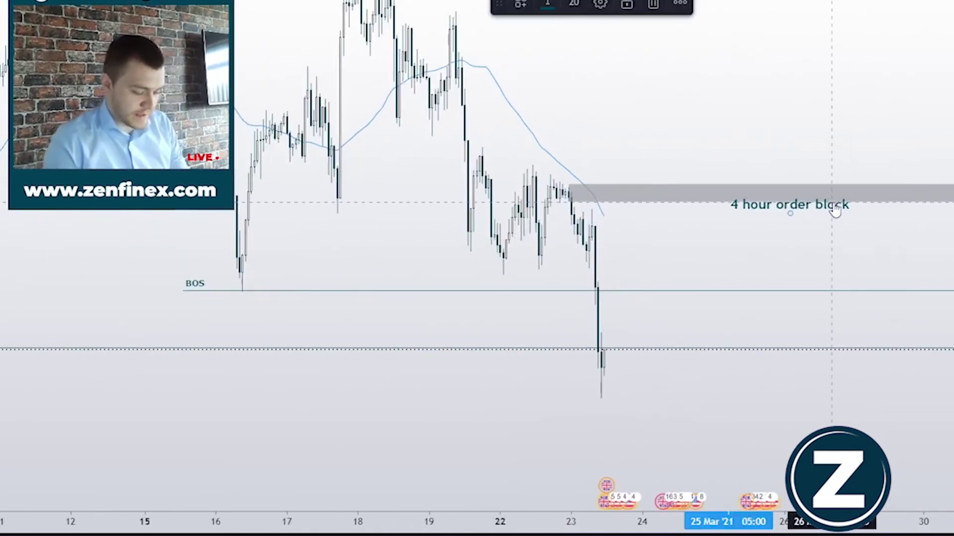
{"action": "key", "text": "Delete"}
Step: Draw a second rectangle zone around the 23 March lower high formed just before the sharp drop
{"action": "left_click_drag", "start_coordinate": [673, 258], "coordinate": [953, 239]}
{"action": "scroll", "coordinate": [949, 261], "scroll_direction": "up", "scroll_amount": 4}
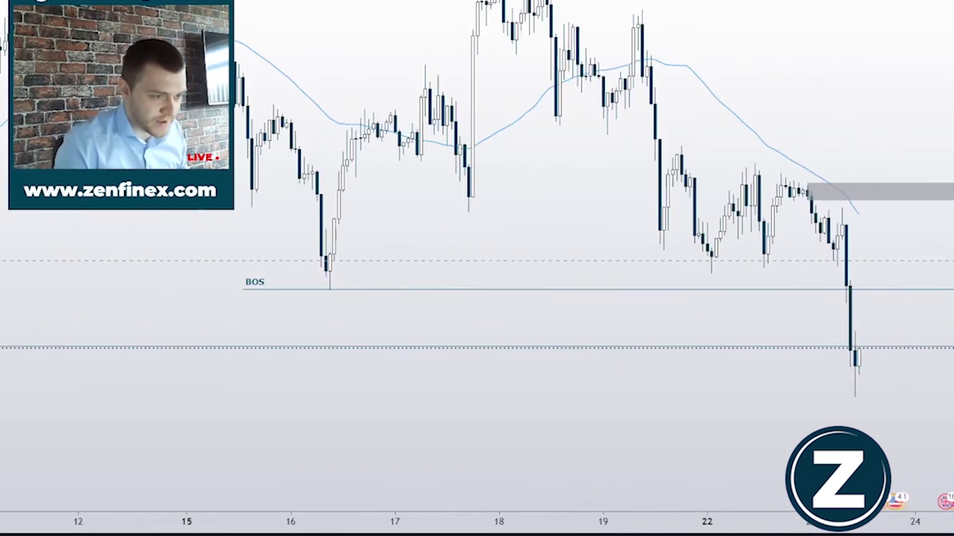
{"action": "left_click_drag", "start_coordinate": [951, 338], "coordinate": [951, 298]}
{"action": "scroll", "coordinate": [950, 298], "scroll_direction": "up", "scroll_amount": 4}
{"action": "left_click_drag", "start_coordinate": [858, 257], "coordinate": [901, 236]}
{"action": "scroll", "coordinate": [894, 229], "scroll_direction": "down", "scroll_amount": 2}
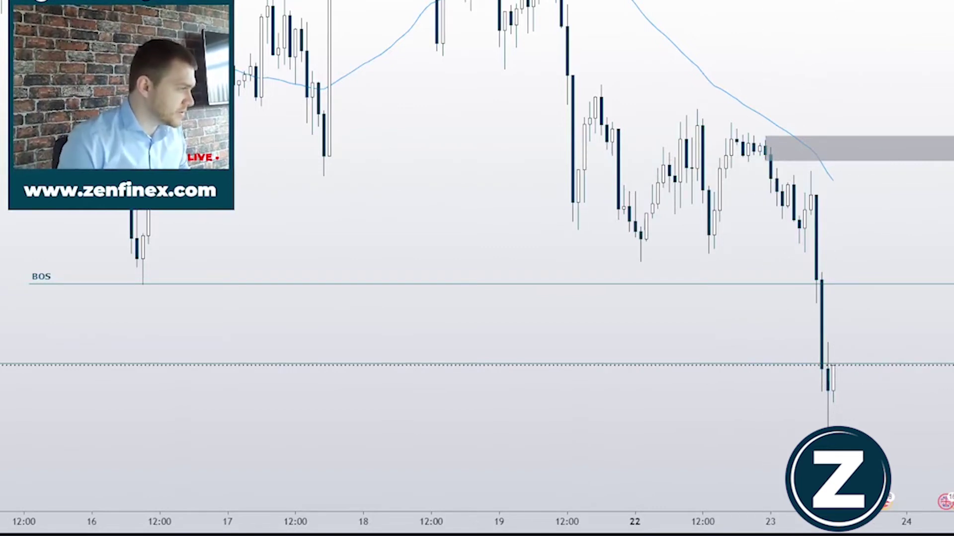
{"action": "mouse_move", "coordinate": [810, 170]}
{"action": "left_mouse_down"}
{"action": "mouse_move", "coordinate": [903, 284]}
{"action": "mouse_move", "coordinate": [929, 217]}
{"action": "left_mouse_up"}
{"action": "right_click", "coordinate": [830, 223]}
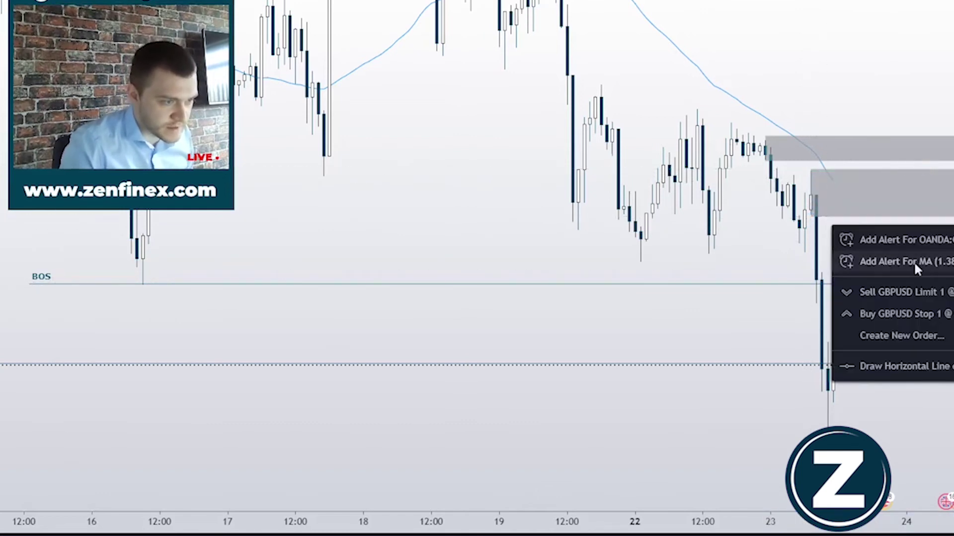
Step: Extend the lower zone's right edge well past the last candle
{"action": "left_click_drag", "start_coordinate": [724, 327], "coordinate": [443, 332]}
{"action": "left_click_drag", "start_coordinate": [761, 198], "coordinate": [953, 198]}
{"action": "left_click", "coordinate": [647, 274]}
{"action": "left_click_drag", "start_coordinate": [647, 275], "coordinate": [813, 258]}
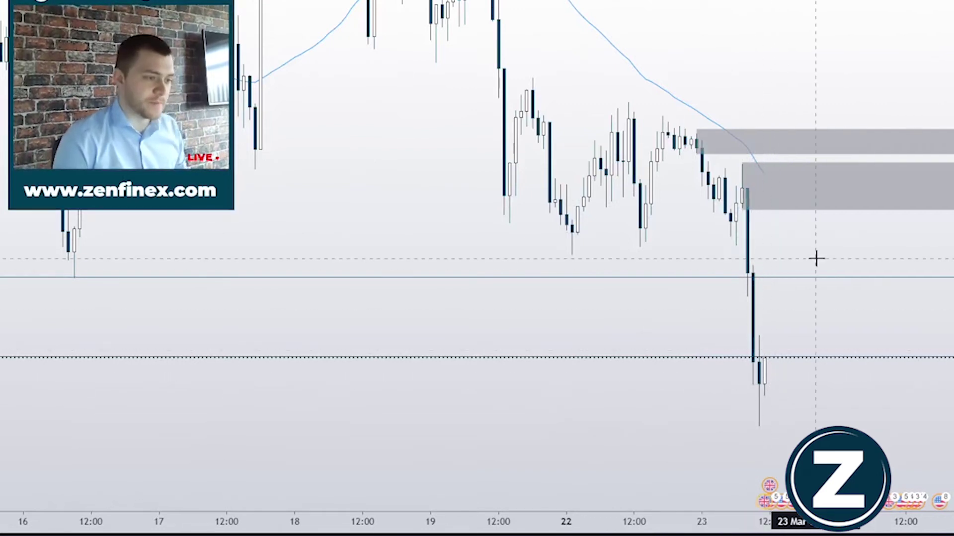
Step: Place a short position with its entry at the lower zone's bottom edge and its stop at the top edge, about 18.1 pips away
{"action": "left_click", "coordinate": [2, 174]}
{"action": "left_click", "coordinate": [25, 175]}
{"action": "left_click", "coordinate": [817, 211]}
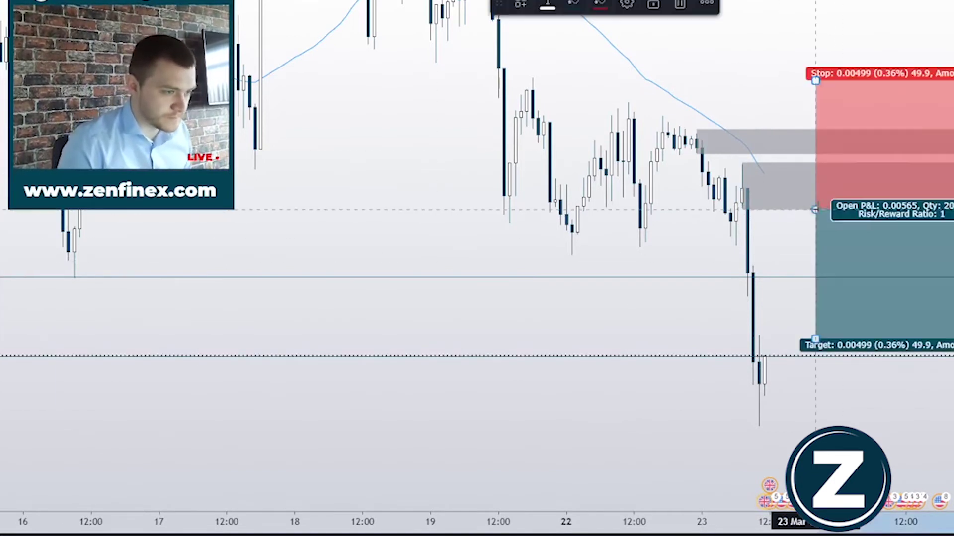
{"action": "left_click_drag", "start_coordinate": [820, 75], "coordinate": [839, 162]}
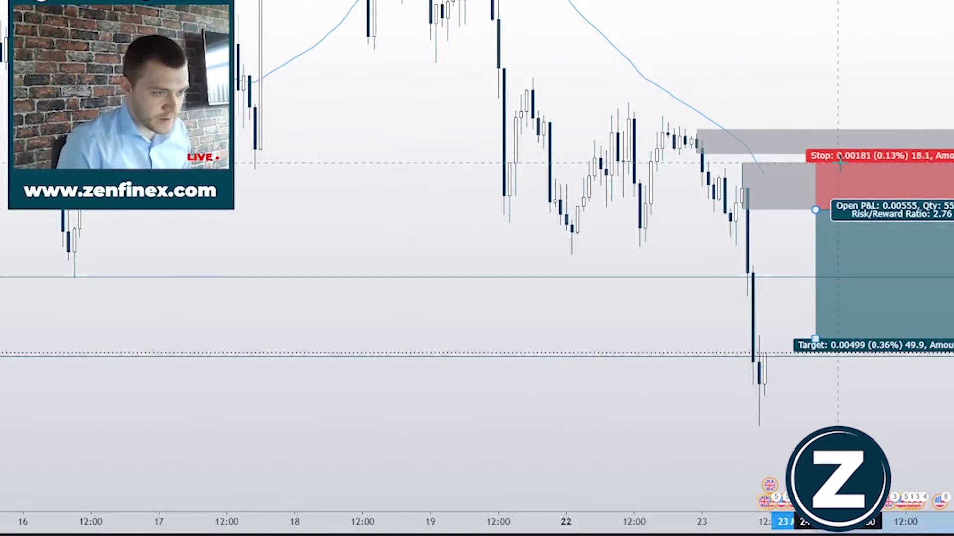
Step: Switch the chart to the daily timeframe and frame the price action from January to late March around the short position
{"action": "left_click", "coordinate": [942, 374]}
{"action": "left_click_drag", "start_coordinate": [953, 233], "coordinate": [953, 275]}
{"action": "scroll", "coordinate": [951, 275], "scroll_direction": "down", "scroll_amount": 4}
{"action": "scroll", "coordinate": [890, 371], "scroll_direction": "down", "scroll_amount": 6}
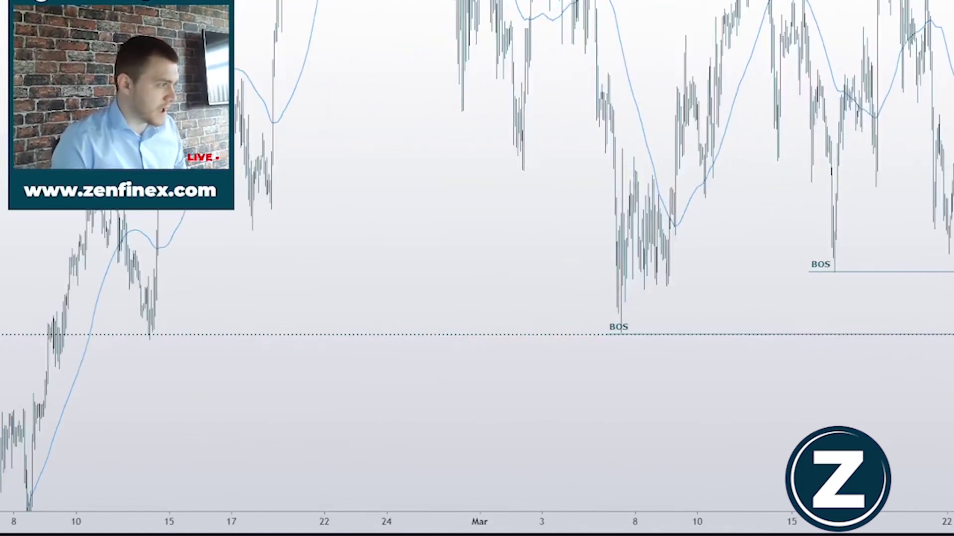
{"action": "scroll", "coordinate": [660, 204], "scroll_direction": "down", "scroll_amount": 10}
{"action": "scroll", "coordinate": [681, 238], "scroll_direction": "up", "scroll_amount": 15}
{"action": "left_click_drag", "start_coordinate": [560, 337], "coordinate": [743, 359]}
{"action": "scroll", "coordinate": [703, 362], "scroll_direction": "down", "scroll_amount": 6}
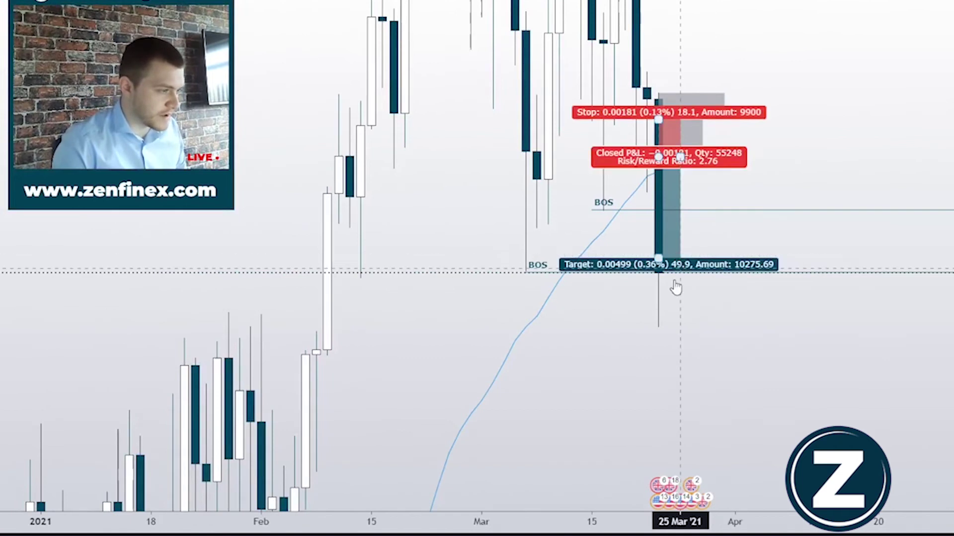
Step: Extend the short position's target to the latest candle's low, about 85.7 pips, and widen its box to early April
{"action": "left_click", "coordinate": [659, 258]}
{"action": "left_click_drag", "start_coordinate": [659, 259], "coordinate": [658, 330]}
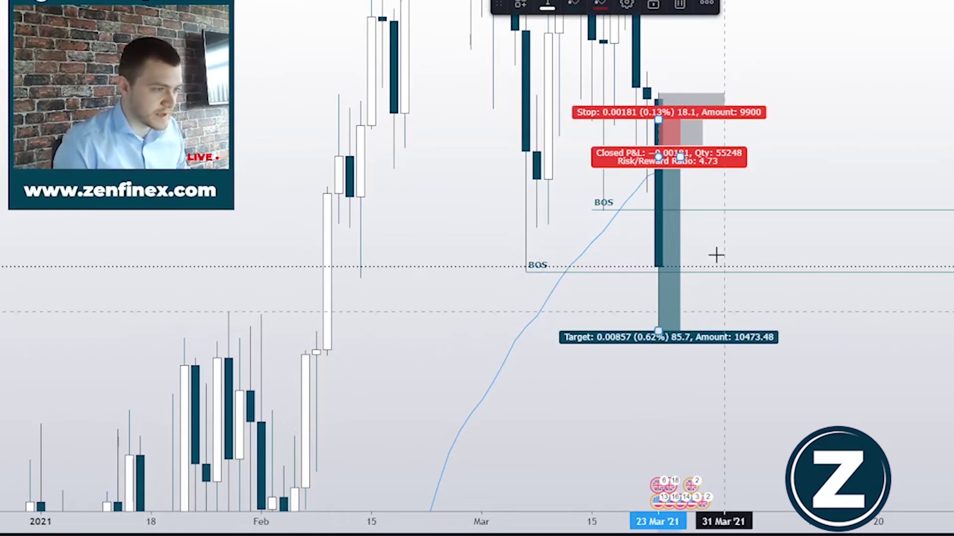
{"action": "left_click_drag", "start_coordinate": [680, 156], "coordinate": [779, 156]}
{"action": "left_click", "coordinate": [891, 152]}
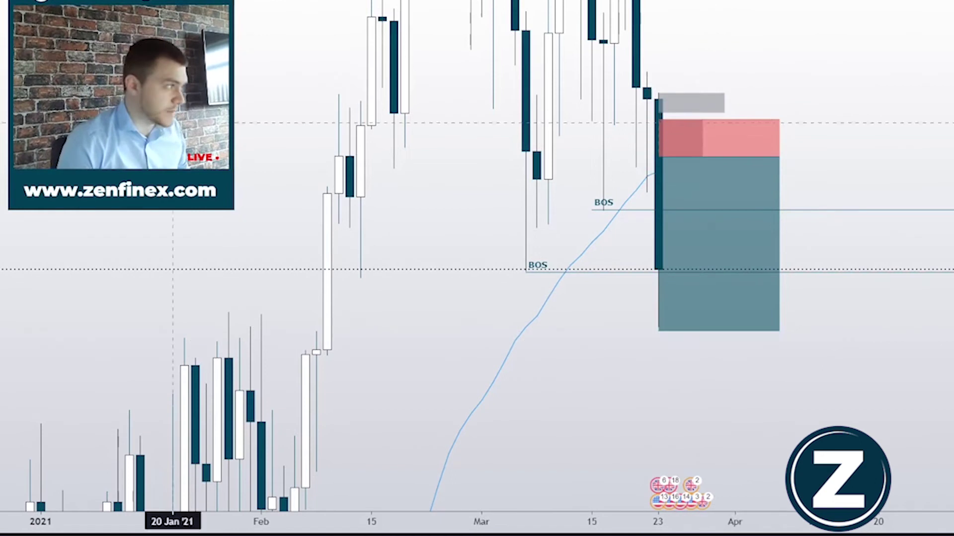
Step: Return the chart to the 60-minute timeframe and delete the short position
{"action": "type", "text": "60"}
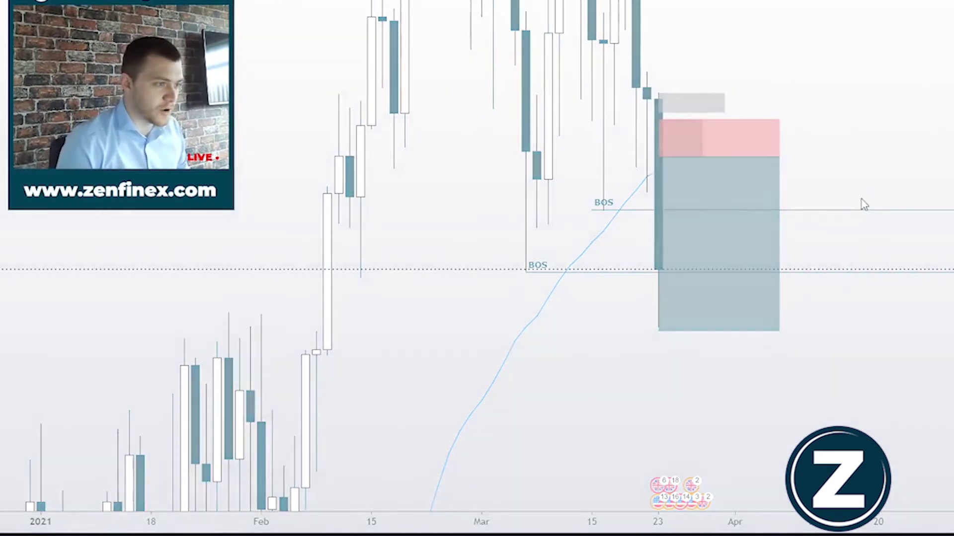
{"action": "key", "text": "Return"}
{"action": "scroll", "coordinate": [850, 219], "scroll_direction": "down", "scroll_amount": 3}
{"action": "left_click", "coordinate": [845, 320]}
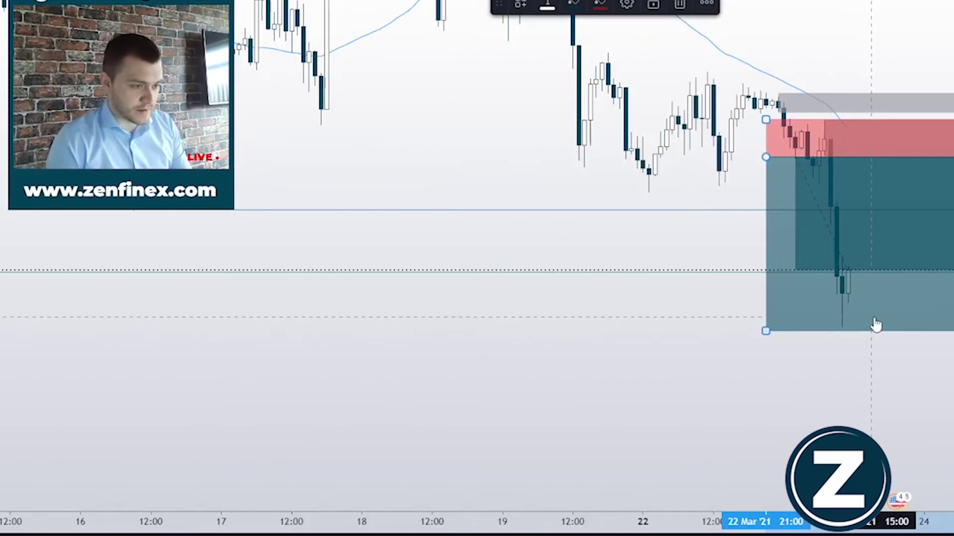
{"action": "key", "text": "Delete"}
{"action": "left_click_drag", "start_coordinate": [876, 324], "coordinate": [615, 379]}
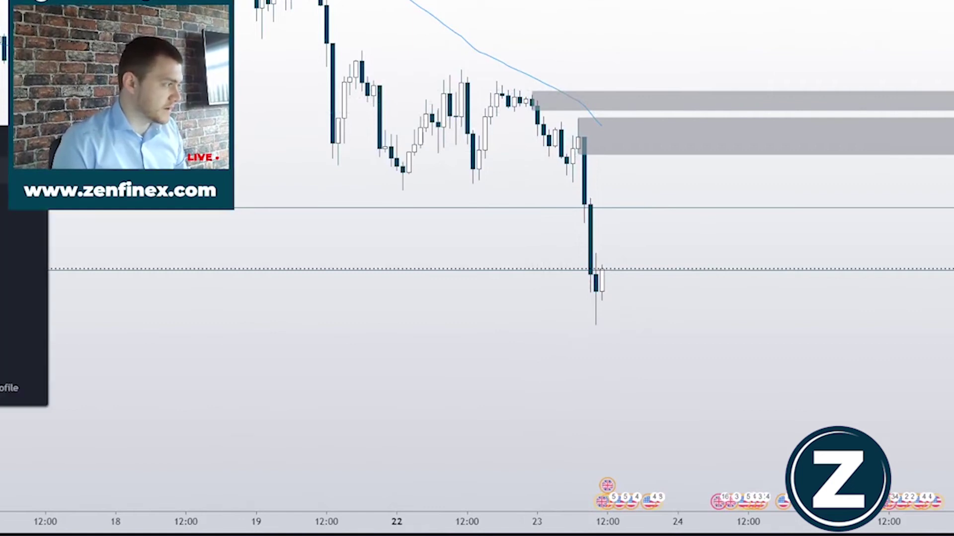
Step: Place a short position with its entry at the upper zone's bottom edge and its stop at the zone's top, about 10.4 pips away
{"action": "left_click", "coordinate": [701, 112]}
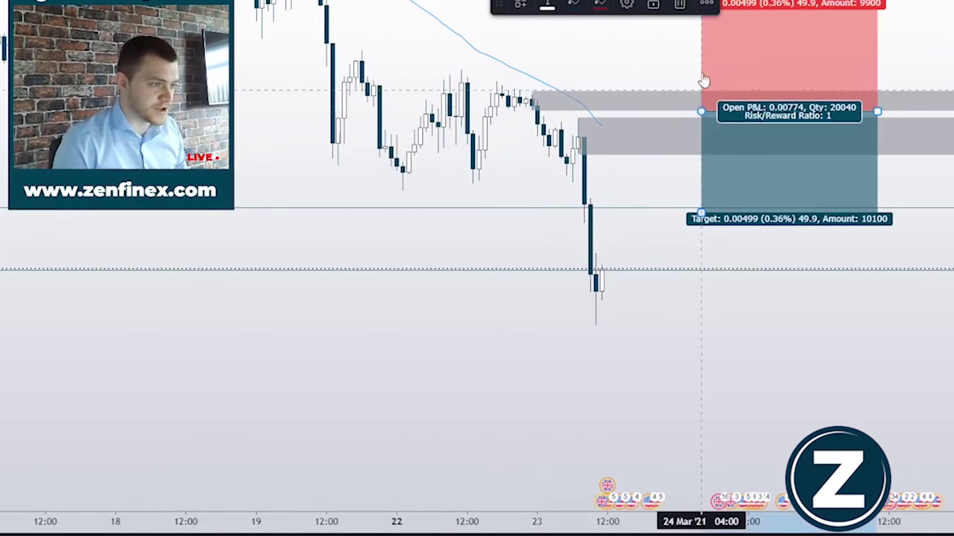
{"action": "left_click_drag", "start_coordinate": [936, 70], "coordinate": [951, 87]}
{"action": "left_click_drag", "start_coordinate": [715, 27], "coordinate": [715, 107]}
Step: Extend the new short position's target far below the latest low to about 156 pips, a risk/reward ratio of 15
{"action": "left_click_drag", "start_coordinate": [715, 229], "coordinate": [695, 433]}
{"action": "scroll", "coordinate": [692, 392], "scroll_direction": "down", "scroll_amount": 7}
{"action": "left_click_drag", "start_coordinate": [609, 235], "coordinate": [464, 0]}
{"action": "left_click", "coordinate": [773, 165]}
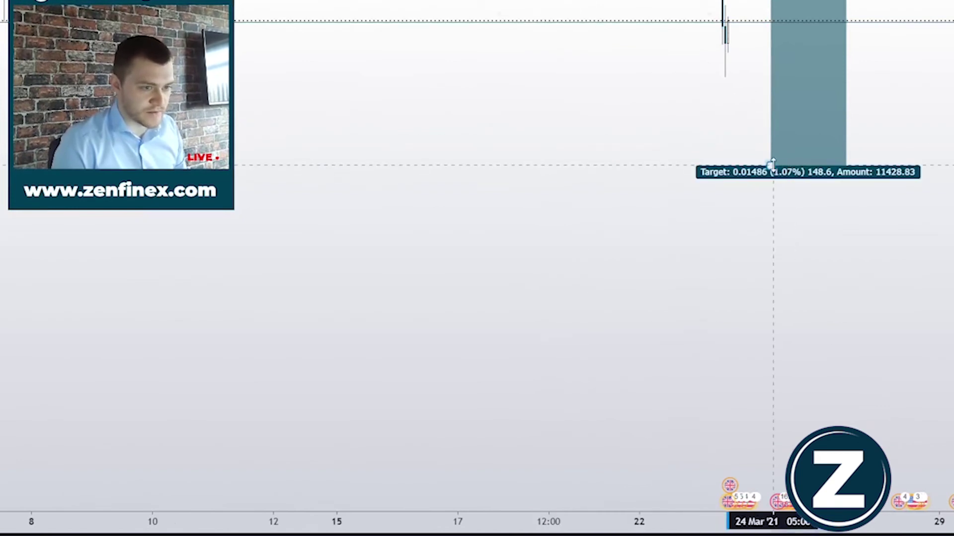
{"action": "left_click_drag", "start_coordinate": [772, 163], "coordinate": [771, 180]}
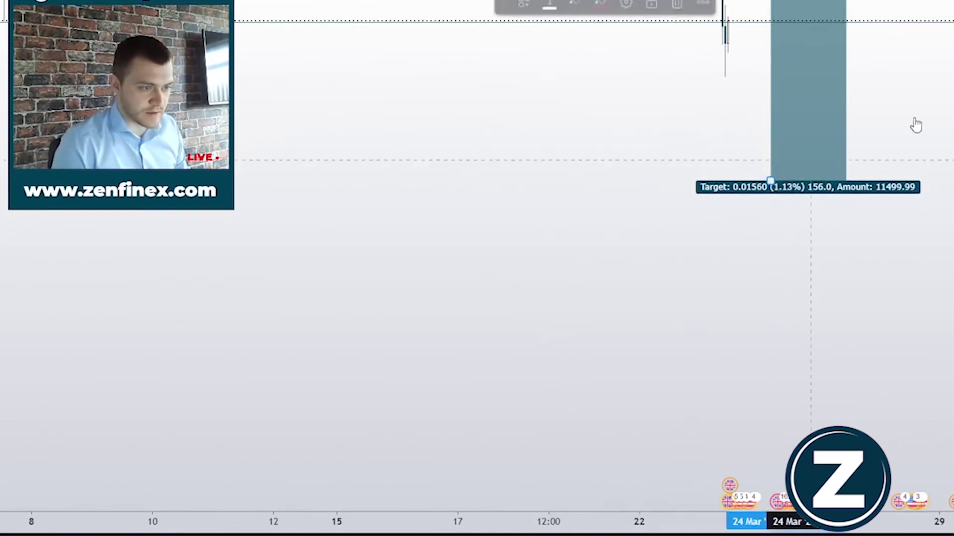
Step: Delete the short position placed at the upper zone
{"action": "left_click_drag", "start_coordinate": [951, 75], "coordinate": [939, 320]}
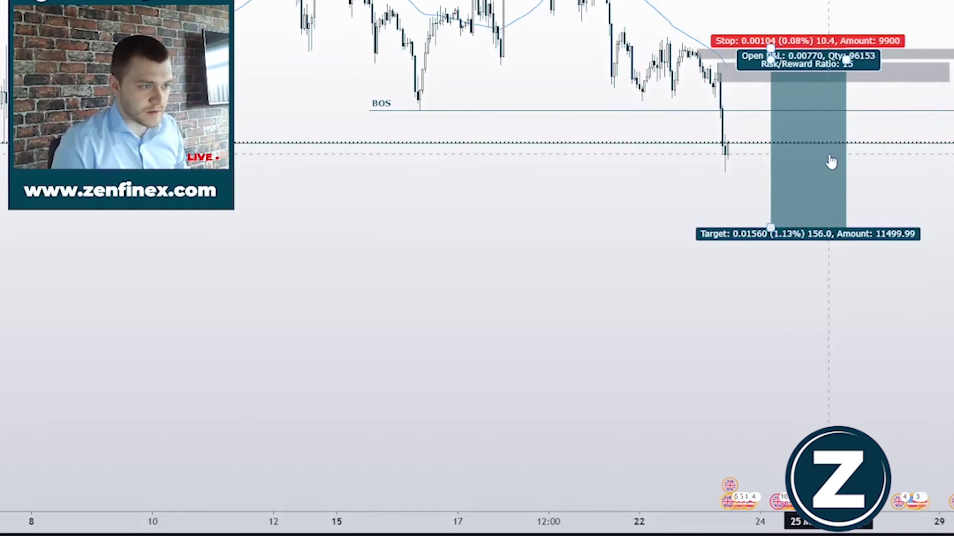
{"action": "left_click", "coordinate": [836, 182]}
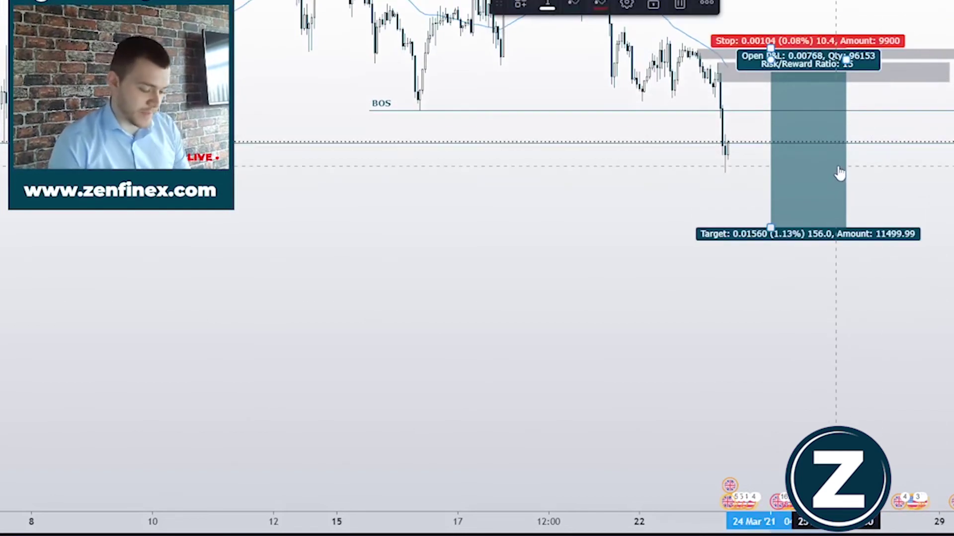
{"action": "key", "text": "Delete"}
Step: Move the upper BOS line from the mid-March low up to the 22 March swing low
{"action": "left_click_drag", "start_coordinate": [720, 232], "coordinate": [871, 289]}
{"action": "scroll", "coordinate": [866, 248], "scroll_direction": "up", "scroll_amount": 5}
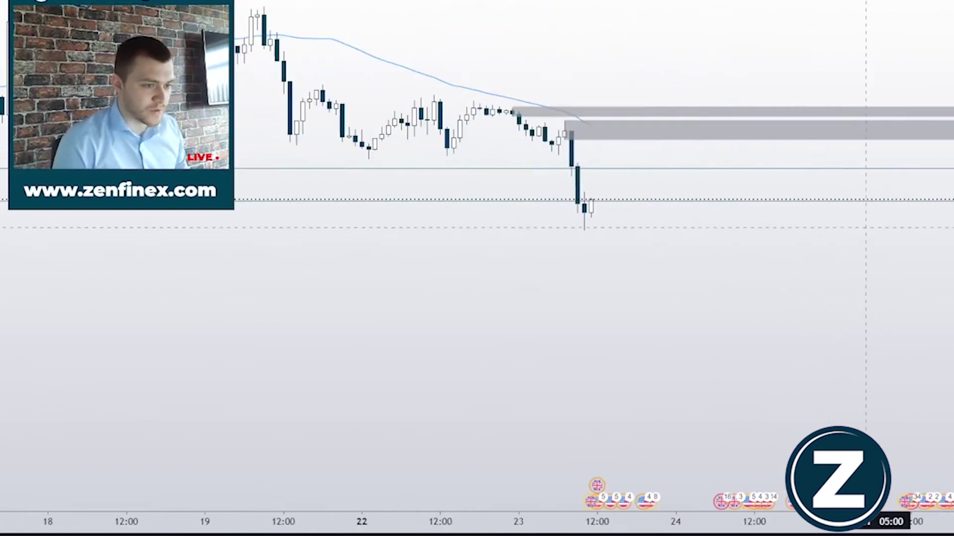
{"action": "left_click_drag", "start_coordinate": [952, 294], "coordinate": [952, 97]}
{"action": "left_click_drag", "start_coordinate": [815, 291], "coordinate": [918, 395]}
{"action": "scroll", "coordinate": [865, 339], "scroll_direction": "up", "scroll_amount": 4}
{"action": "left_click_drag", "start_coordinate": [864, 343], "coordinate": [944, 408]}
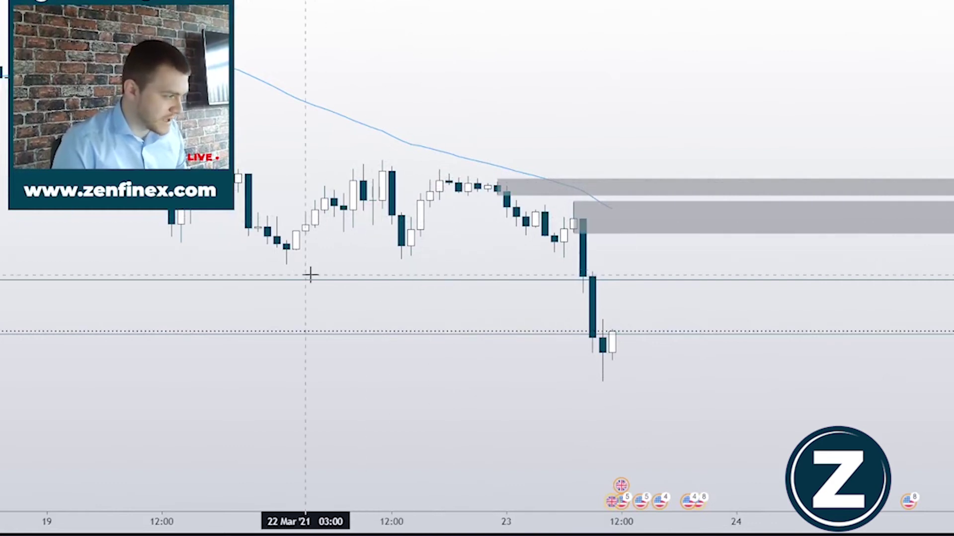
{"action": "left_click_drag", "start_coordinate": [317, 267], "coordinate": [326, 265]}
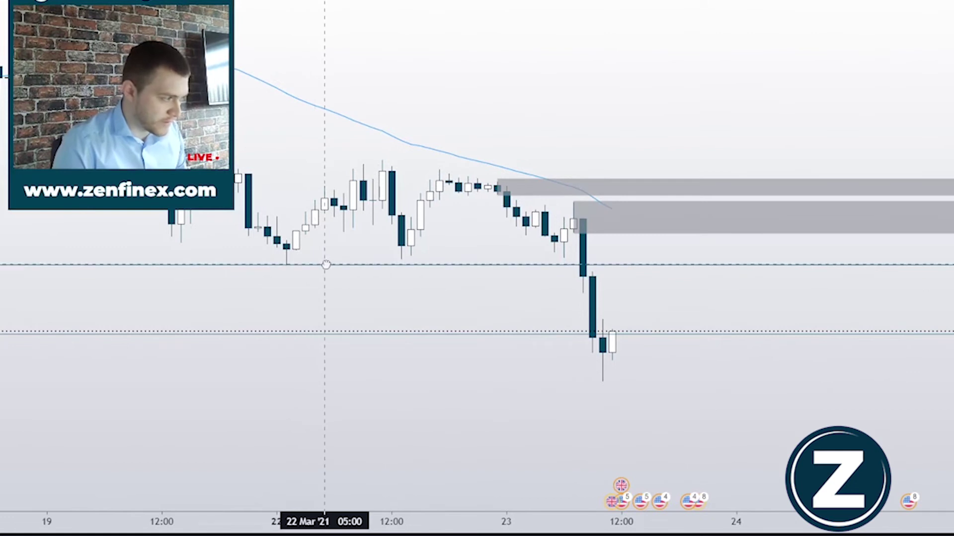
{"action": "left_click", "coordinate": [268, 266]}
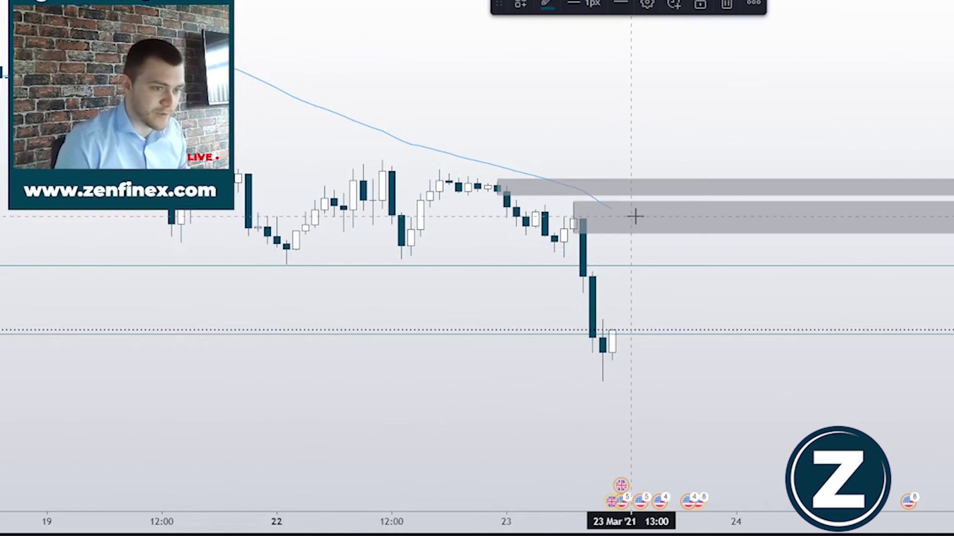
Step: Remove all BOS lines and order-block zones from the GBPUSD chart
{"action": "scroll", "coordinate": [654, 206], "scroll_direction": "down", "scroll_amount": 5}
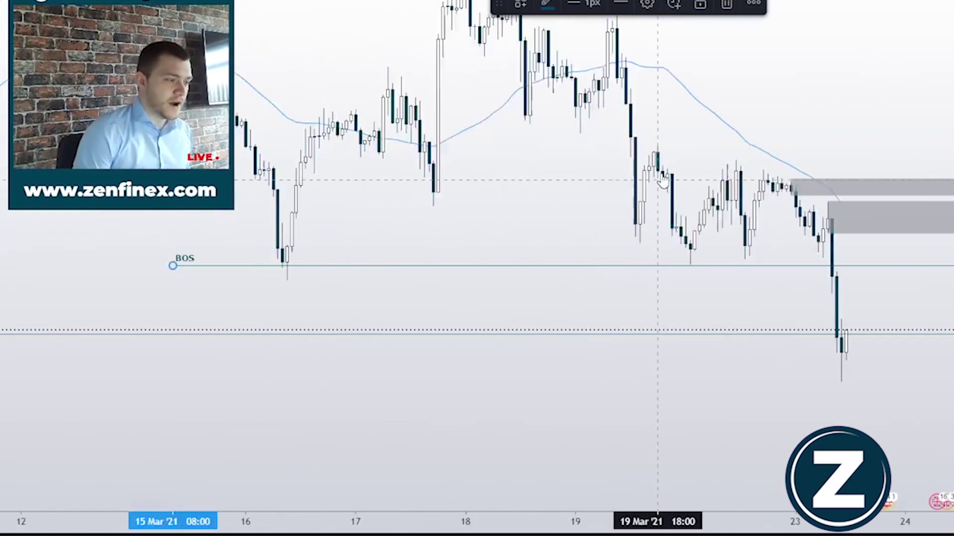
{"action": "scroll", "coordinate": [621, 228], "scroll_direction": "left", "scroll_amount": 10}
{"action": "left_click_drag", "start_coordinate": [538, 399], "coordinate": [574, 361]}
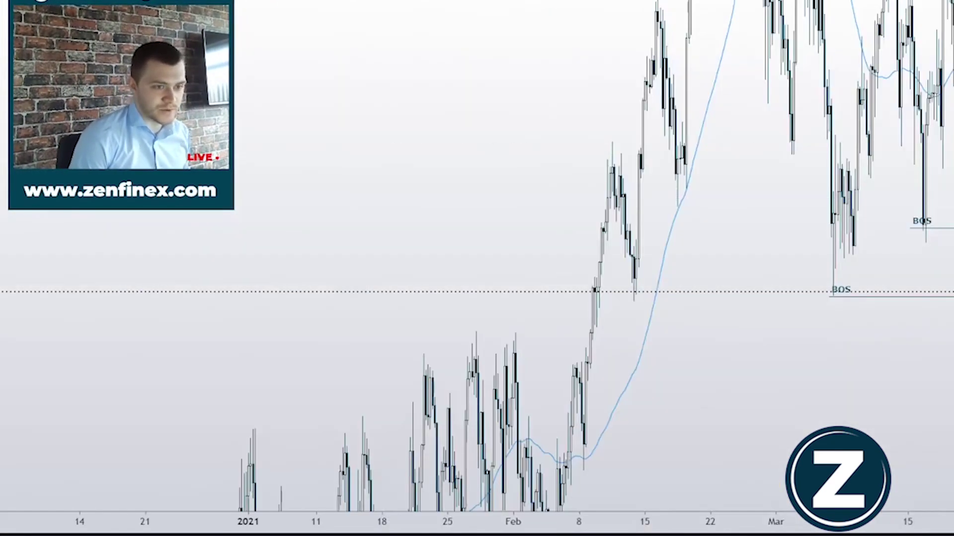
{"action": "left_click_drag", "start_coordinate": [952, 69], "coordinate": [942, 374]}
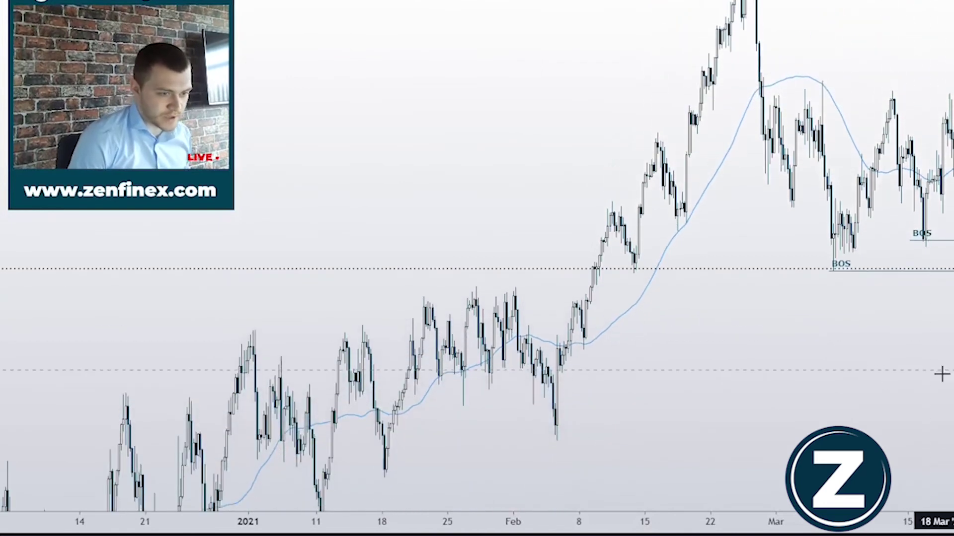
{"action": "scroll", "coordinate": [869, 365], "scroll_direction": "right", "scroll_amount": 5}
{"action": "right_click", "coordinate": [799, 356]}
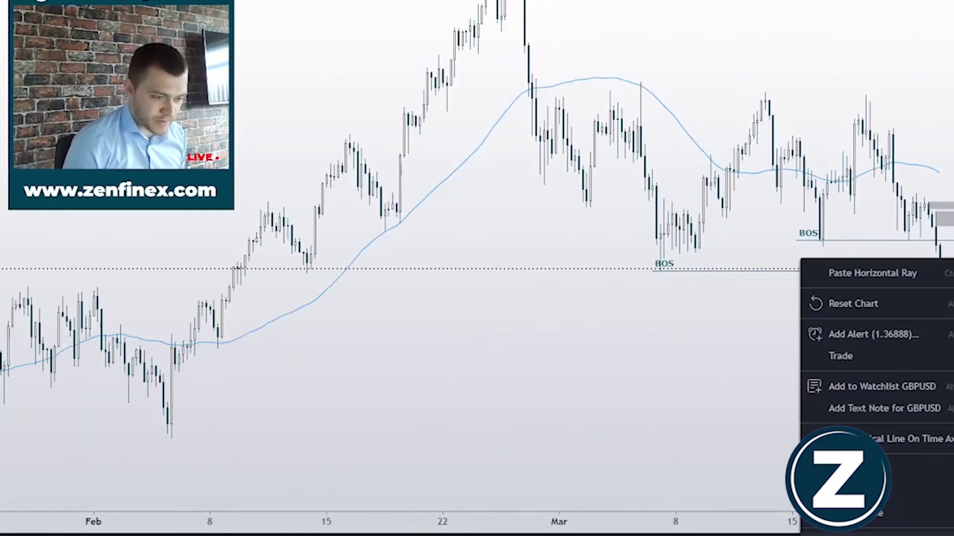
{"action": "left_click", "coordinate": [854, 534]}
Step: Draw a horizontal ray along the late-January swing highs that price breaks above in early February
{"action": "left_click_drag", "start_coordinate": [594, 398], "coordinate": [635, 387]}
{"action": "left_click_drag", "start_coordinate": [951, 397], "coordinate": [952, 347]}
{"action": "left_click_drag", "start_coordinate": [538, 396], "coordinate": [554, 369]}
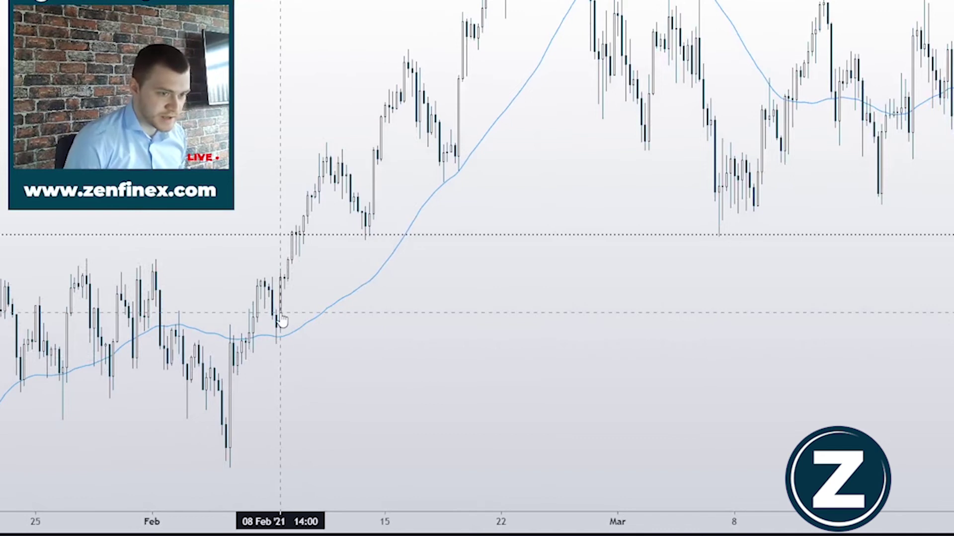
{"action": "left_click_drag", "start_coordinate": [276, 324], "coordinate": [677, 335]}
{"action": "scroll", "coordinate": [676, 334], "scroll_direction": "up", "scroll_amount": 5}
{"action": "left_click_drag", "start_coordinate": [262, 349], "coordinate": [709, 339]}
{"action": "left_click_drag", "start_coordinate": [234, 255], "coordinate": [513, 246]}
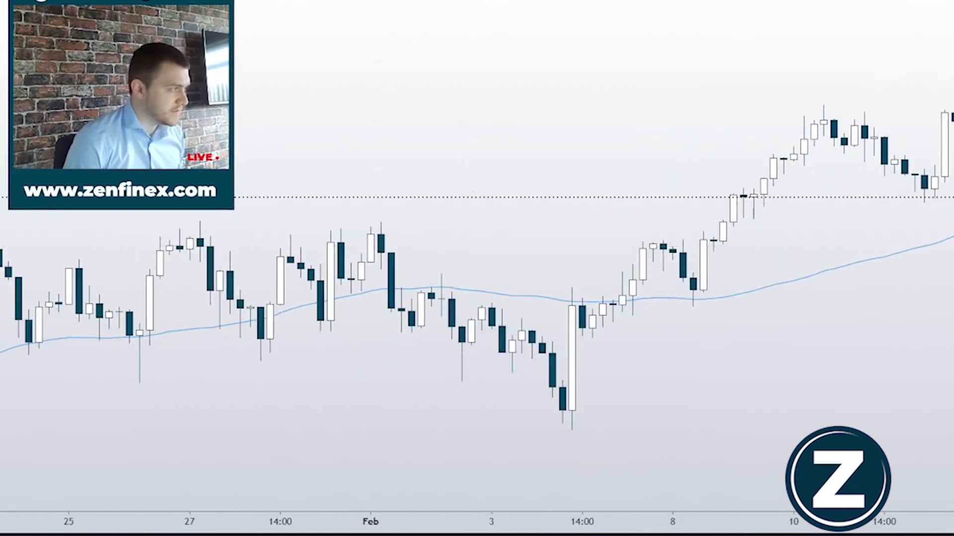
{"action": "left_click", "coordinate": [3, 219]}
{"action": "left_click", "coordinate": [59, 227]}
Step: Draw an order-block rectangle from the 8 February 10:00 down candle, covering its lower part and wick, and extend it forward in time
{"action": "left_click_drag", "start_coordinate": [649, 341], "coordinate": [400, 335]}
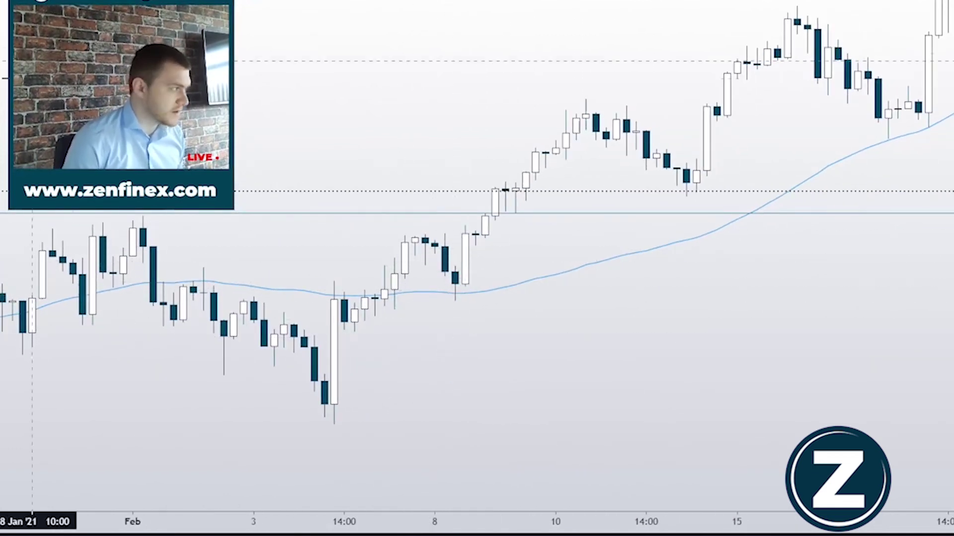
{"action": "mouse_move", "coordinate": [455, 272]}
{"action": "left_mouse_down"}
{"action": "mouse_move", "coordinate": [455, 324]}
{"action": "mouse_move", "coordinate": [857, 322]}
{"action": "mouse_move", "coordinate": [951, 285]}
{"action": "mouse_move", "coordinate": [951, 302]}
{"action": "left_mouse_up"}
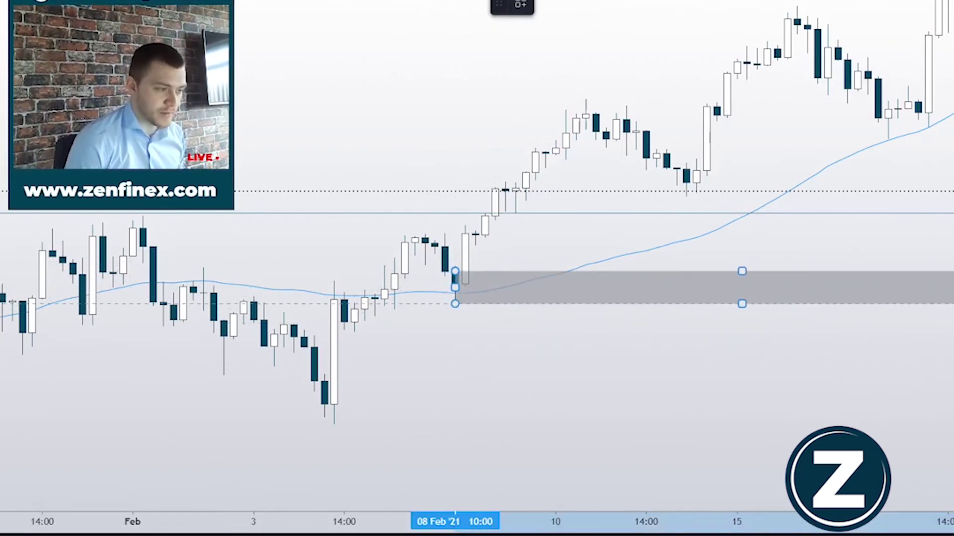
{"action": "left_click_drag", "start_coordinate": [931, 362], "coordinate": [399, 294]}
{"action": "left_click_drag", "start_coordinate": [496, 281], "coordinate": [951, 283]}
{"action": "left_click", "coordinate": [794, 358]}
Step: Extend the end of the 8 February order-block zone from early March past 22 March and deselect it
{"action": "scroll", "coordinate": [768, 349], "scroll_direction": "down", "scroll_amount": 5}
{"action": "scroll", "coordinate": [767, 349], "scroll_direction": "down", "scroll_amount": 2}
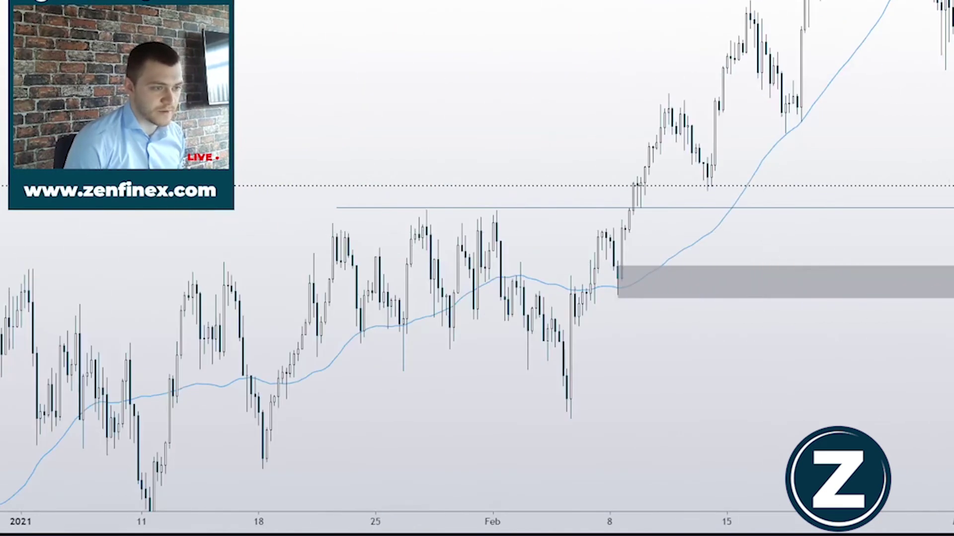
{"action": "left_click_drag", "start_coordinate": [832, 370], "coordinate": [487, 364]}
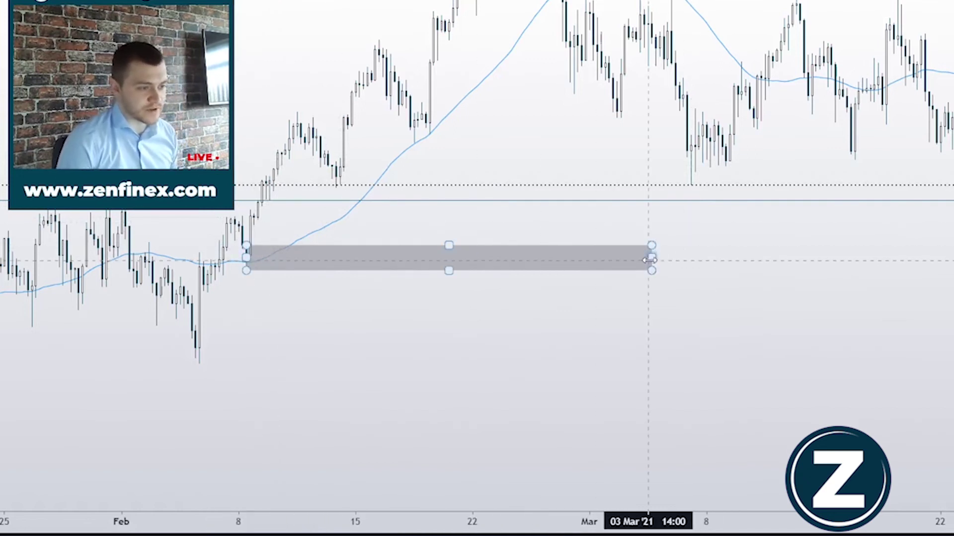
{"action": "left_click_drag", "start_coordinate": [651, 258], "coordinate": [953, 265]}
{"action": "left_click", "coordinate": [939, 295]}
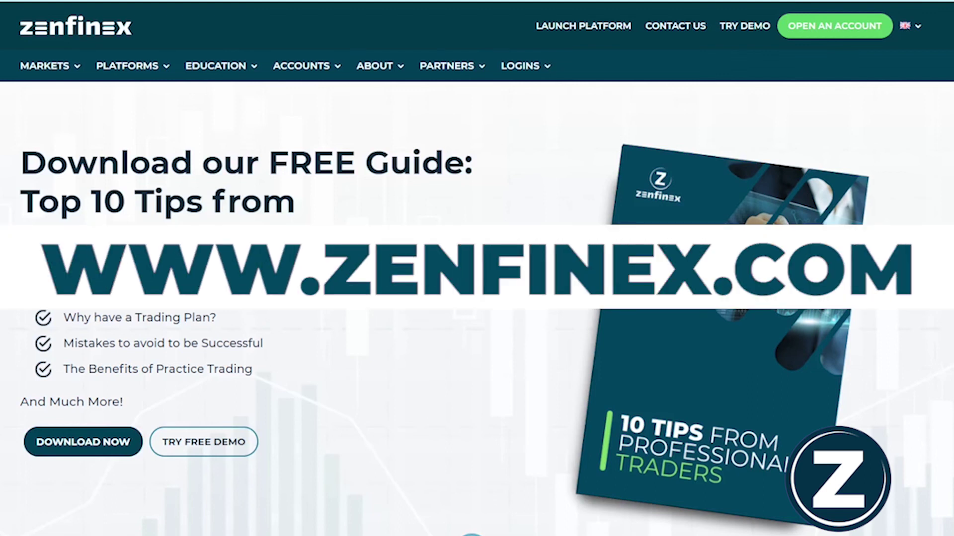
Step: Switch to the Zenfinex website and highlight the "Download our FREE Guide" heading
{"action": "left_click_drag", "start_coordinate": [24, 166], "coordinate": [370, 238]}
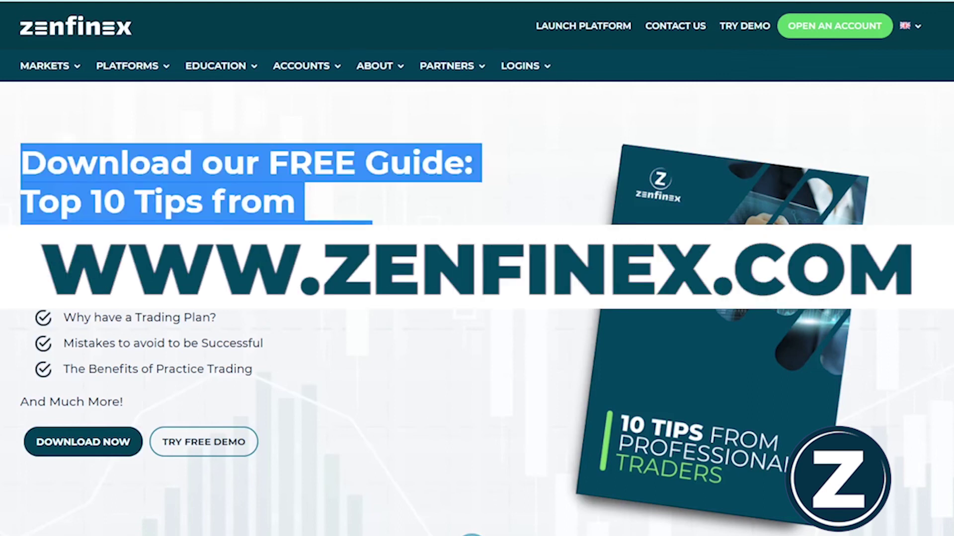